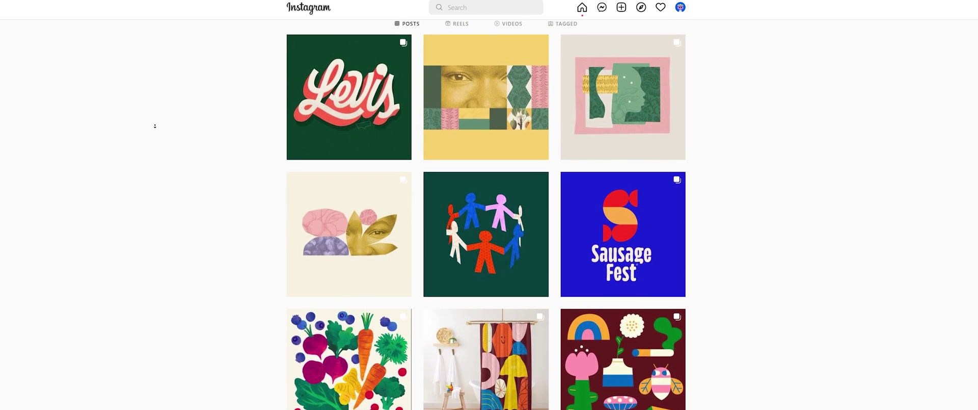
Step: Open the animated orange character post from the illustrator's Instagram profile grid
middle_click(156, 128)
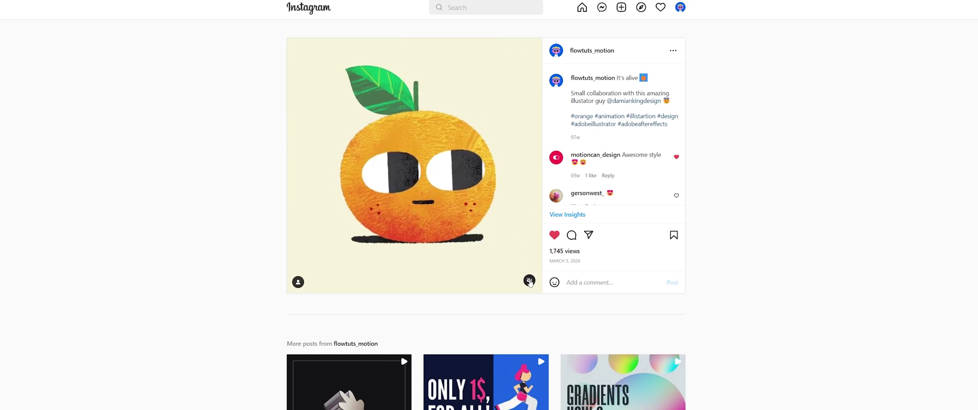
Step: Unmute the orange character post's video to hear its sound
click(530, 281)
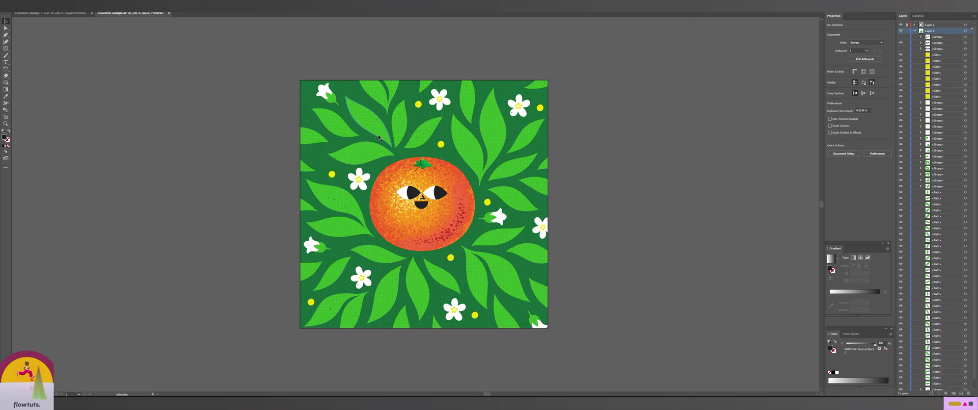
Step: In Beautiful Orange + 2.ai, hide all layers except BG and ORANGE TEXTURE
click(54, 14)
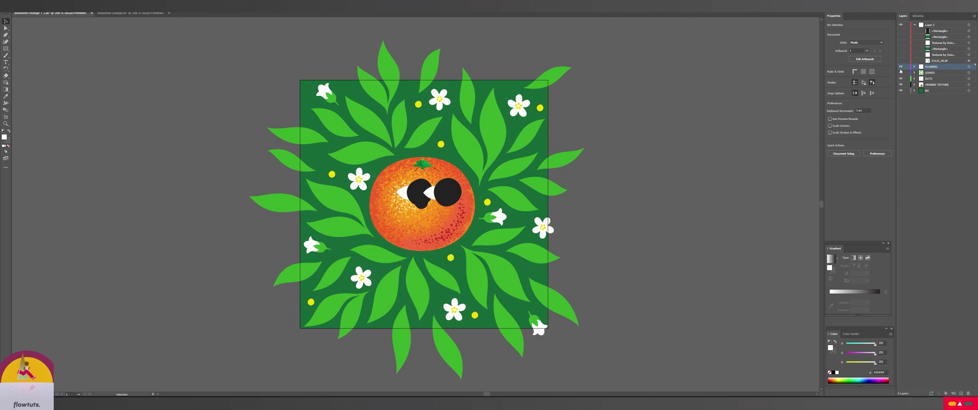
drag(902, 73, 906, 100)
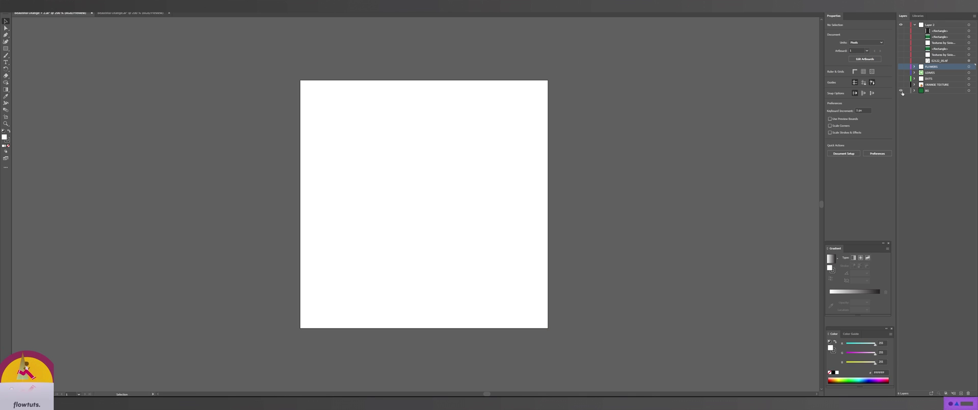
click(901, 91)
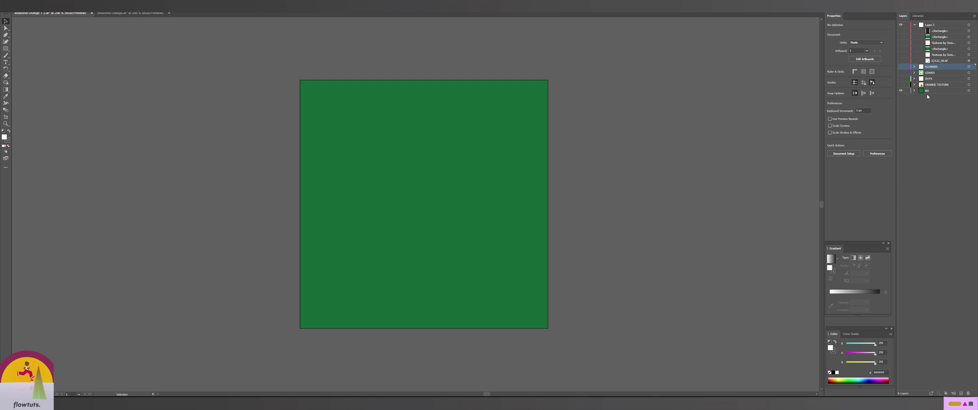
click(901, 84)
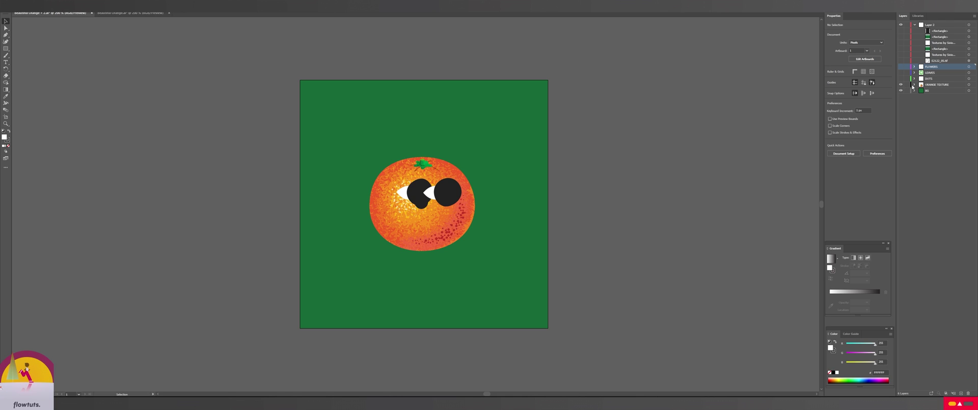
click(915, 86)
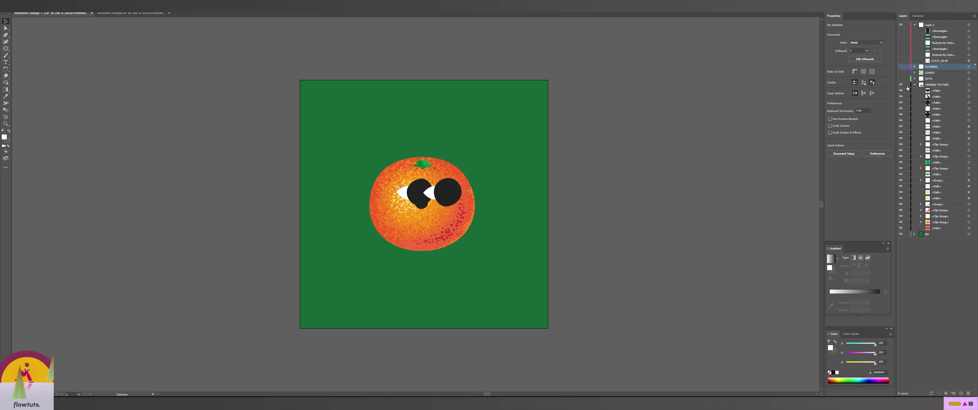
click(915, 86)
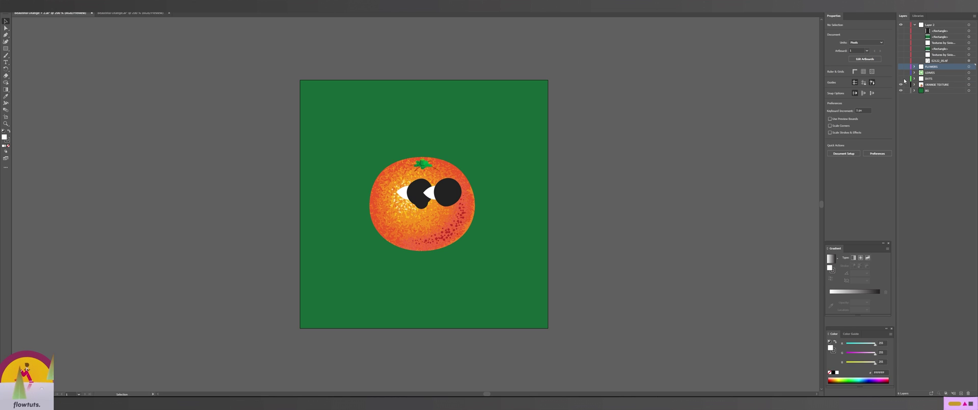
Step: Make the DOTS, LEAVES and FLOWERS layers visible again
click(901, 79)
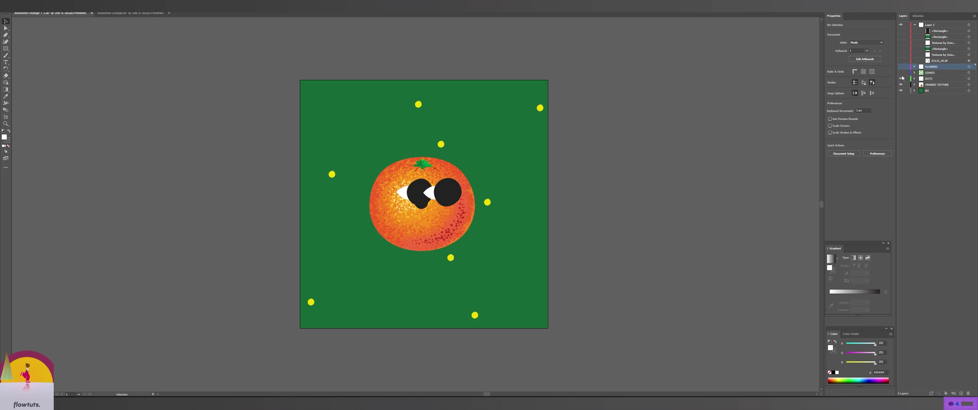
click(901, 72)
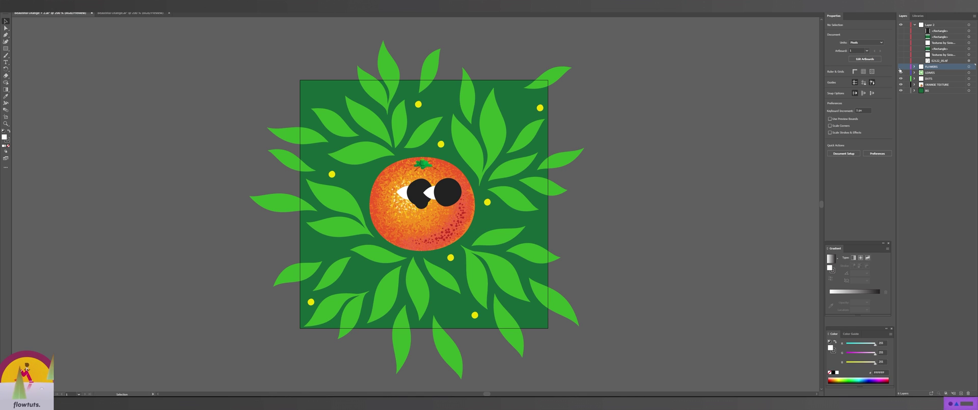
click(901, 67)
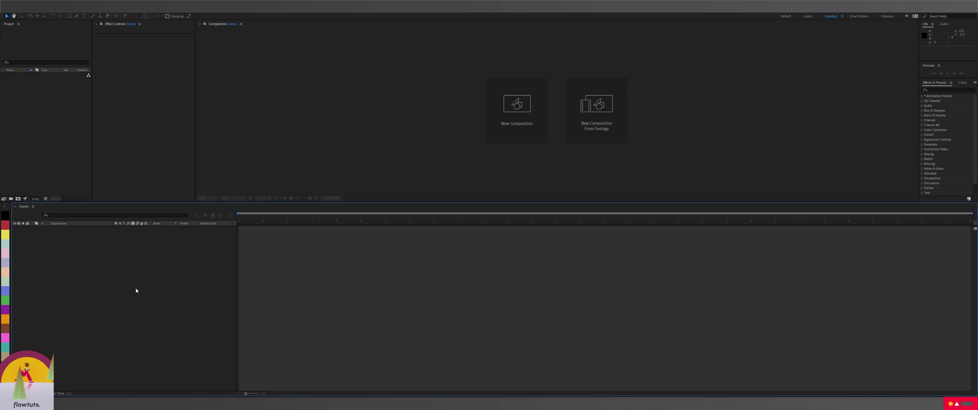
Step: Check the artboard's dimensions in Illustrator with the Artboard tool
mouse_move(545, 403)
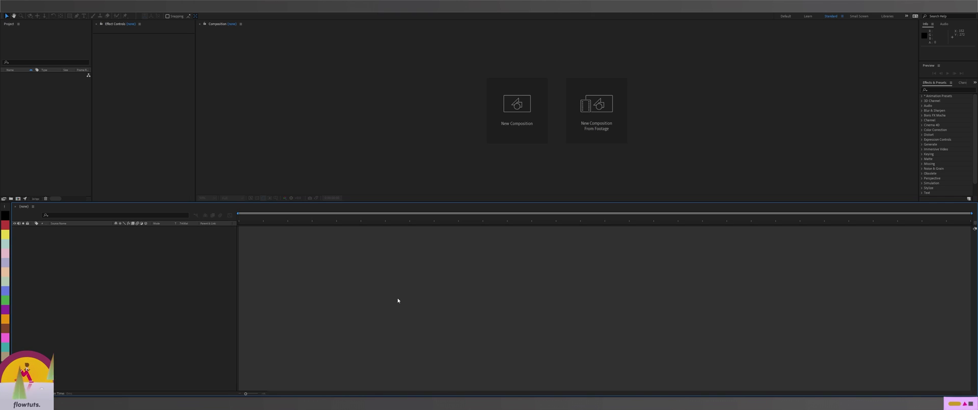
click(546, 387)
click(6, 117)
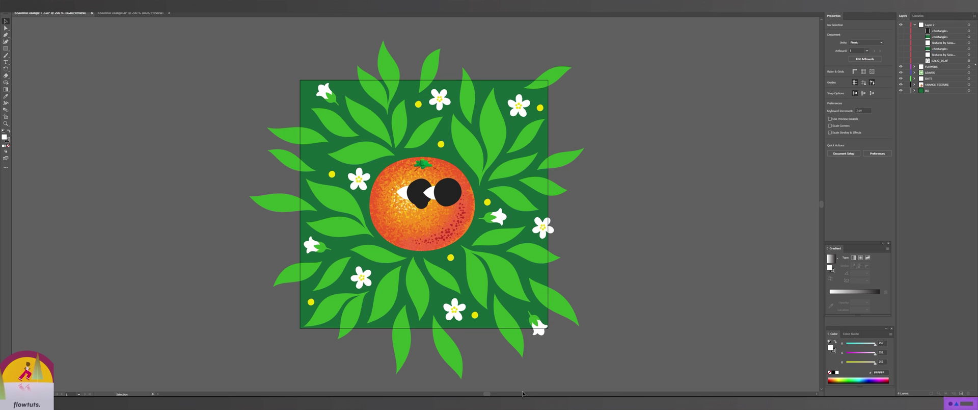
Step: Back in After Effects, start a new composition from the Project panel
click(545, 407)
right_click(25, 96)
click(38, 101)
Step: Name the composition 'main' and set its width and height to 288 px
text(main)
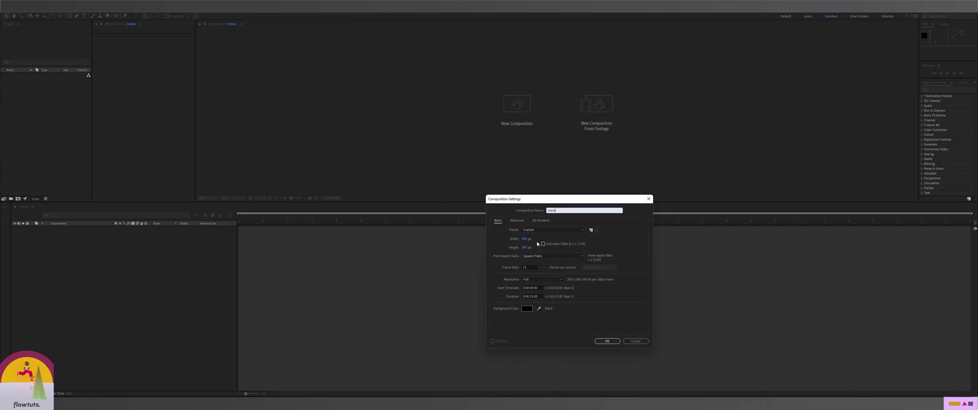
click(525, 239)
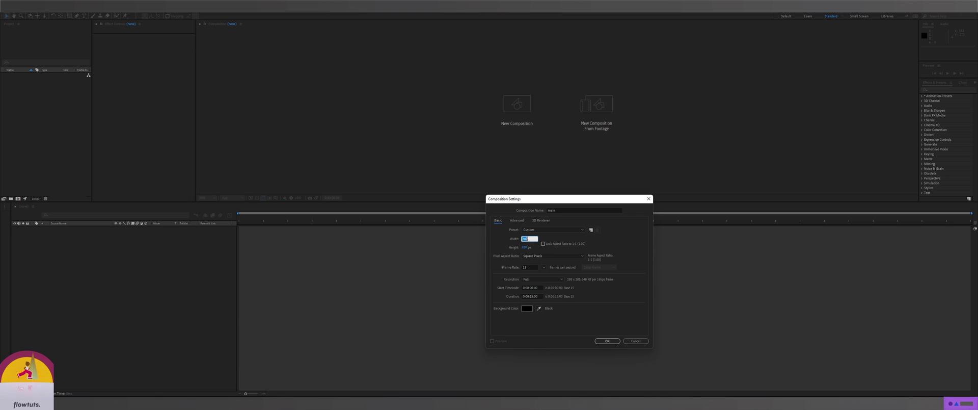
text(4)
key(BackSpace)
text(288)
key(Tab)
text(288)
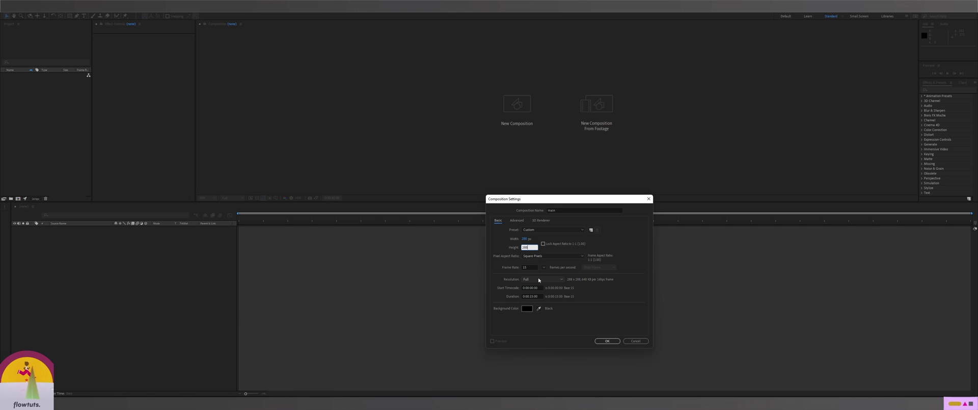
key(Tab)
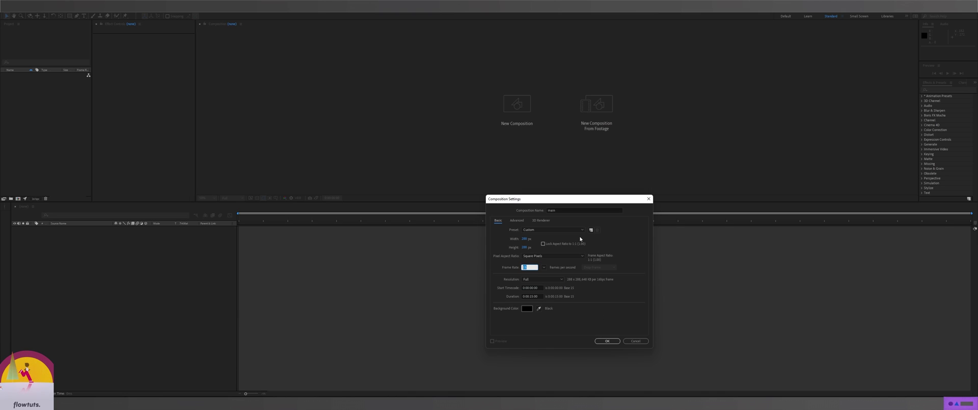
drag(553, 200, 487, 173)
Step: Create the main composition and file it inside a new COMPS folder
click(542, 313)
right_click(22, 90)
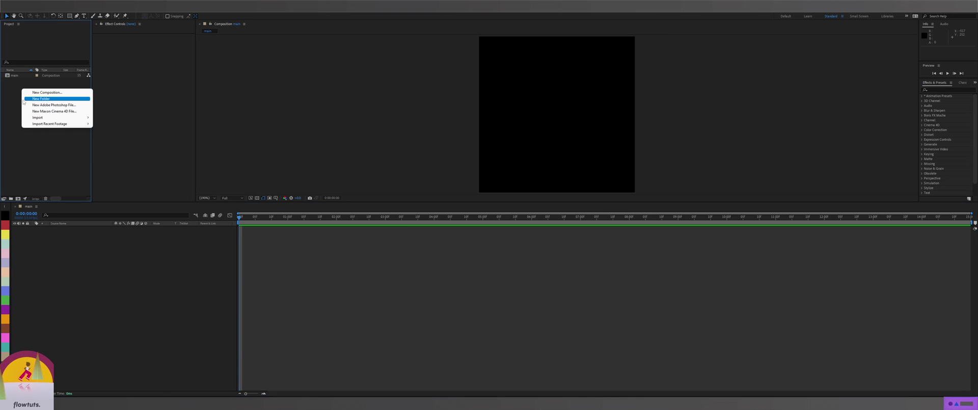
click(45, 99)
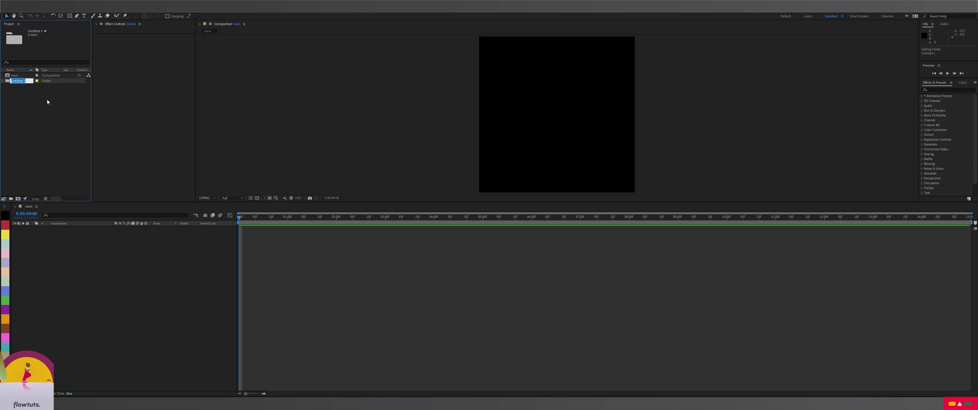
text(COM)
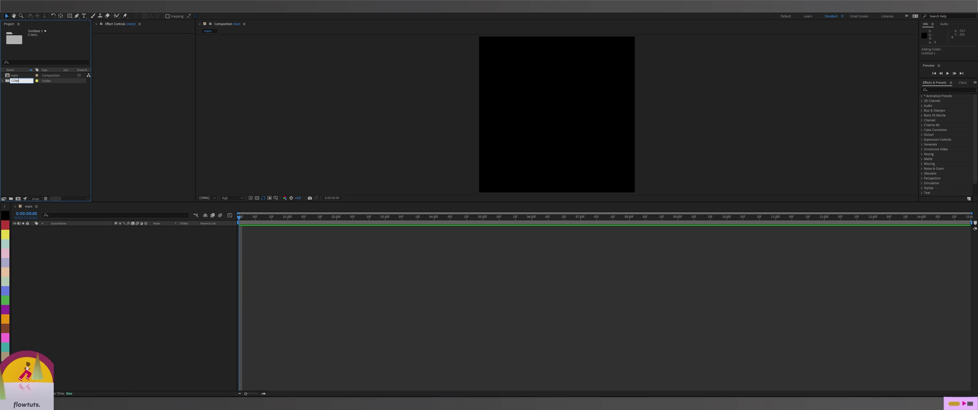
text(PS)
click(31, 101)
drag(15, 83, 18, 76)
click(3, 75)
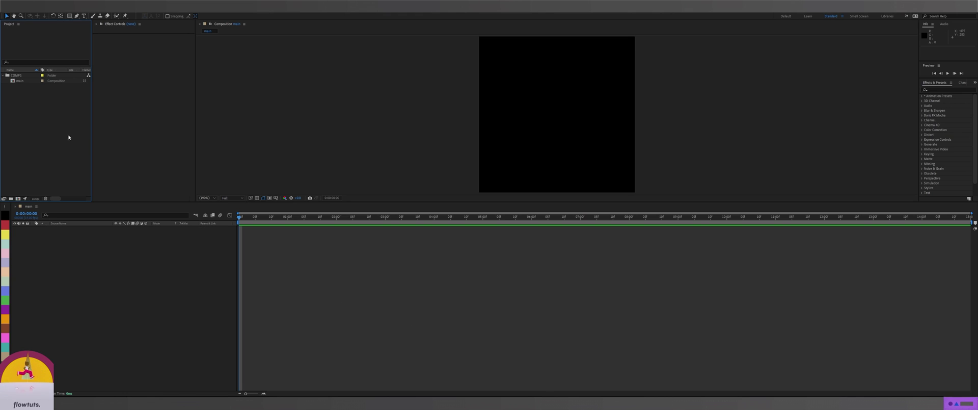
Step: Duplicate main four times and rename copies to ORANGE and LEAVES
click(14, 82)
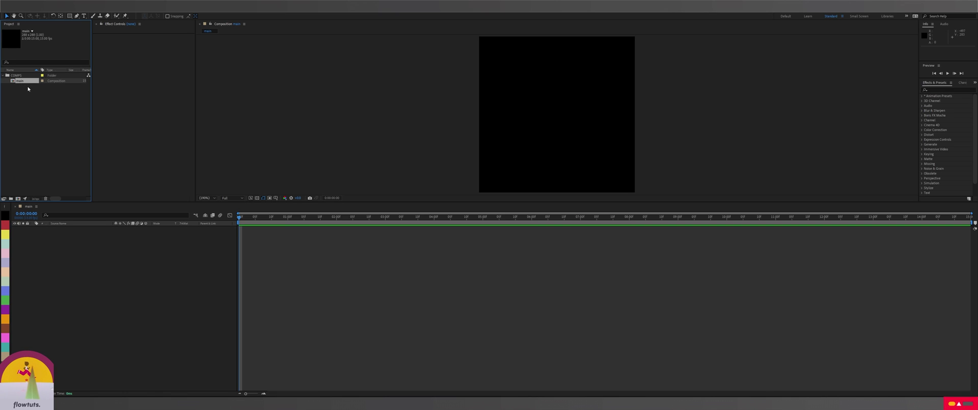
key(ctrl+d)
key(ctrl+d)
key(ctrl+d)
key(ctrl+d)
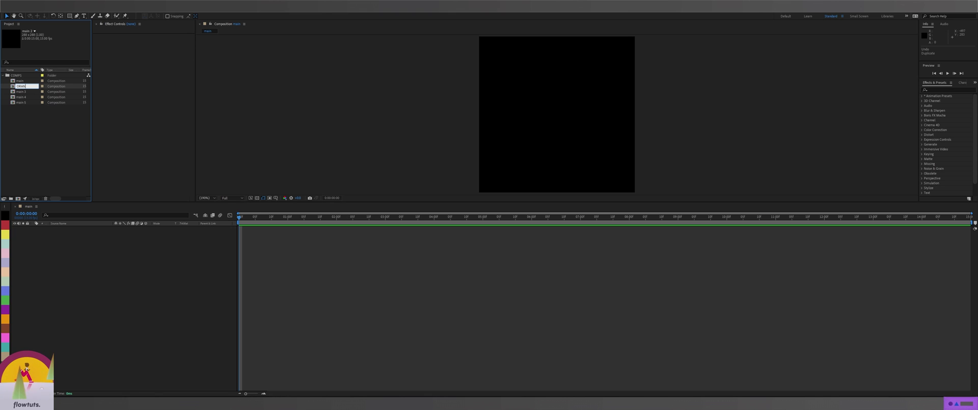
key(Return)
click(28, 92)
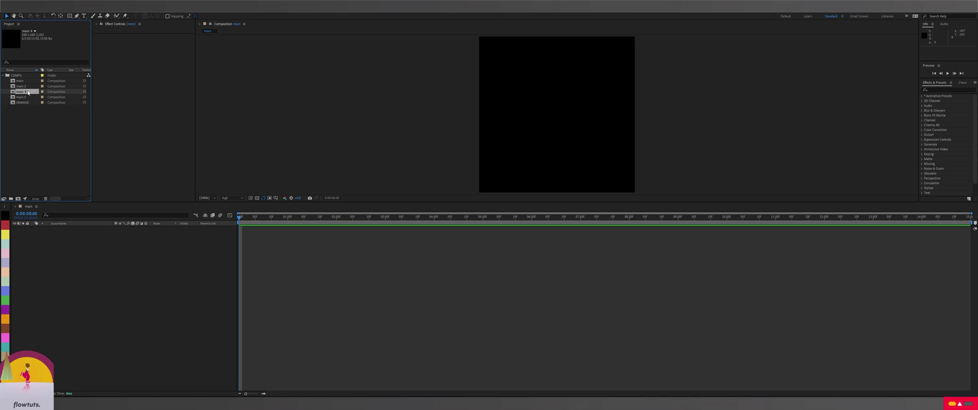
click(26, 86)
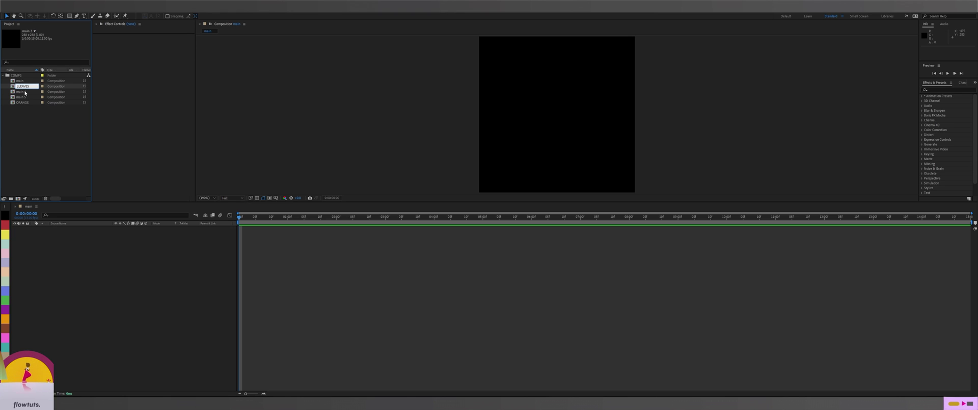
click(21, 92)
key(Return)
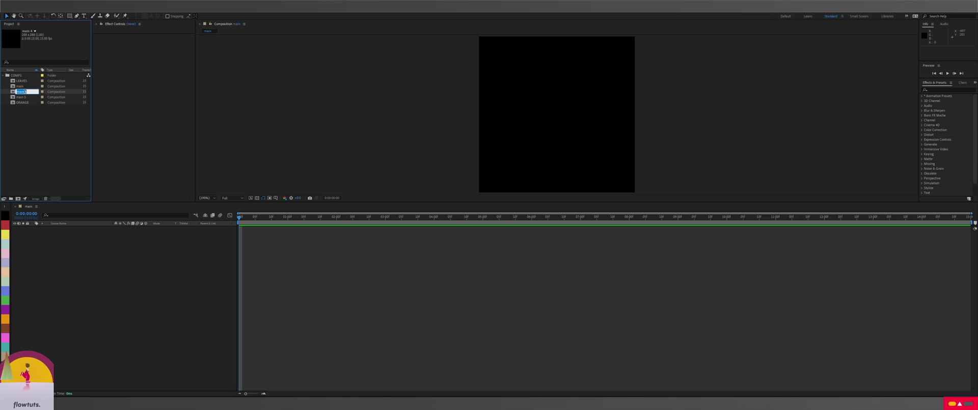
Step: Rename main 4 to DOTS and main 5 to FLOWERS
text(DOT)
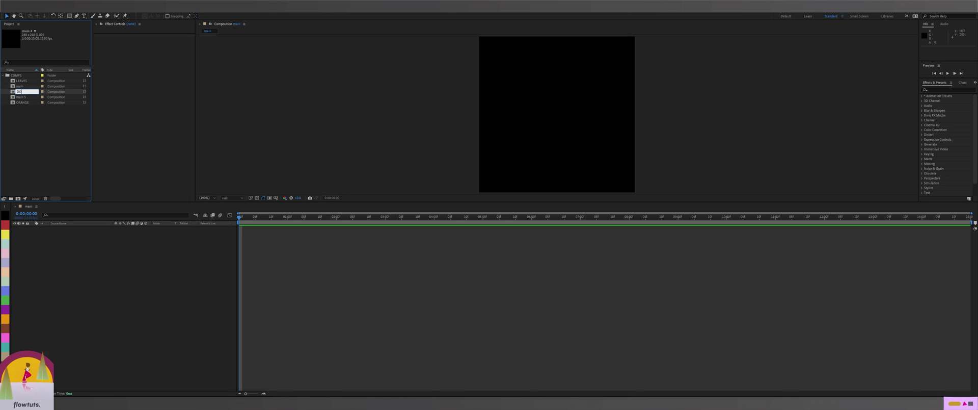
text(S)
click(30, 119)
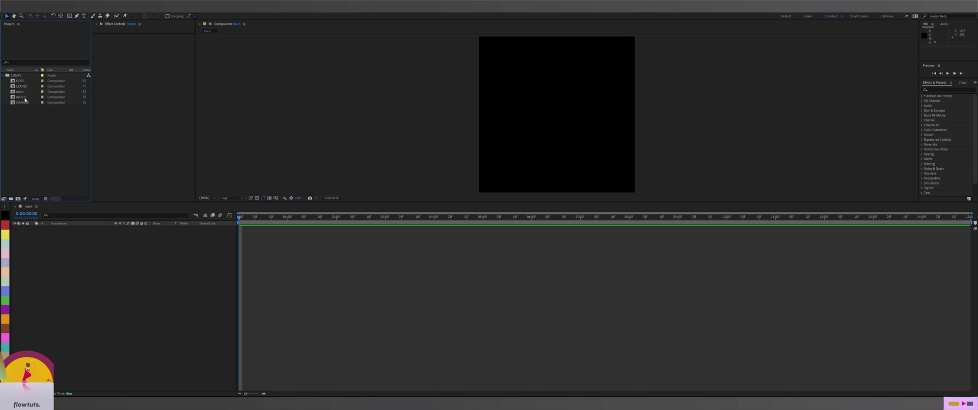
click(25, 98)
text(FLOWERS)
click(44, 136)
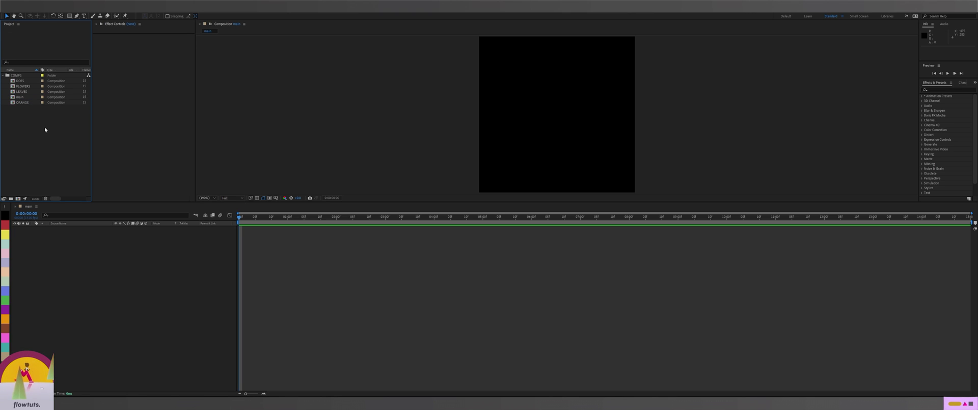
Step: Create a new project folder named ASSETS
click(11, 198)
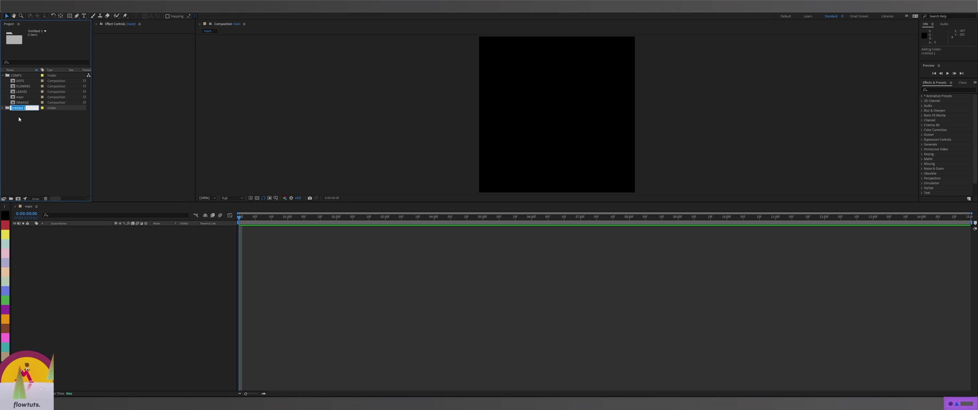
text(ASSET)
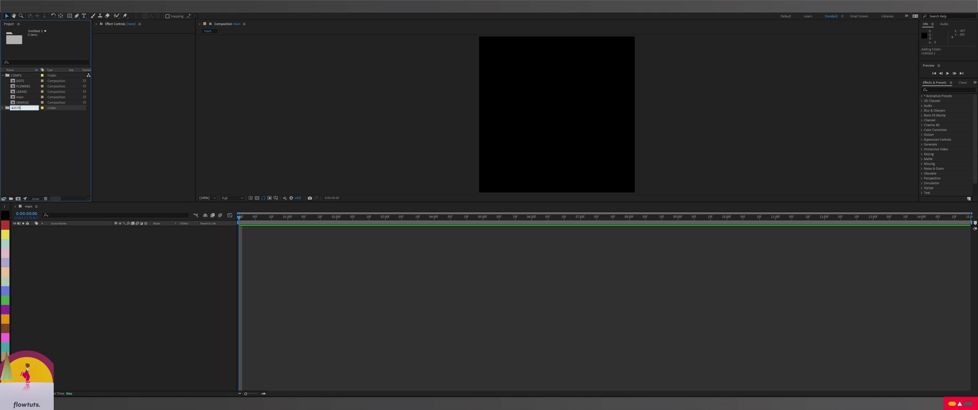
text(S)
key(Return)
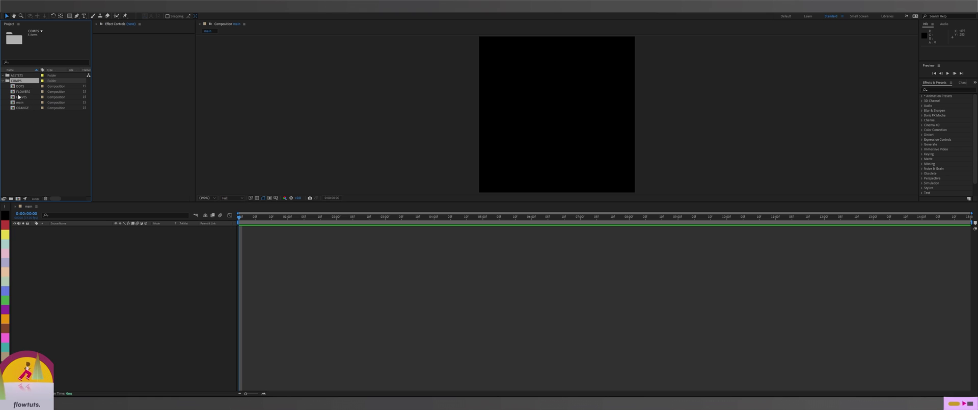
click(14, 75)
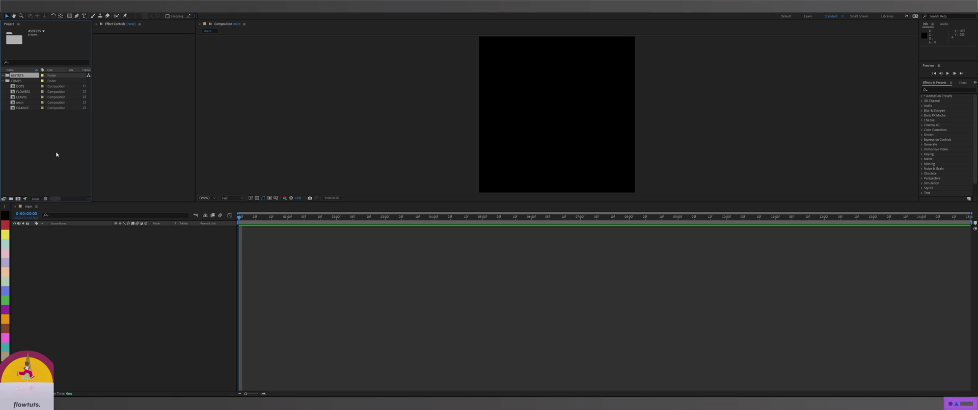
click(270, 274)
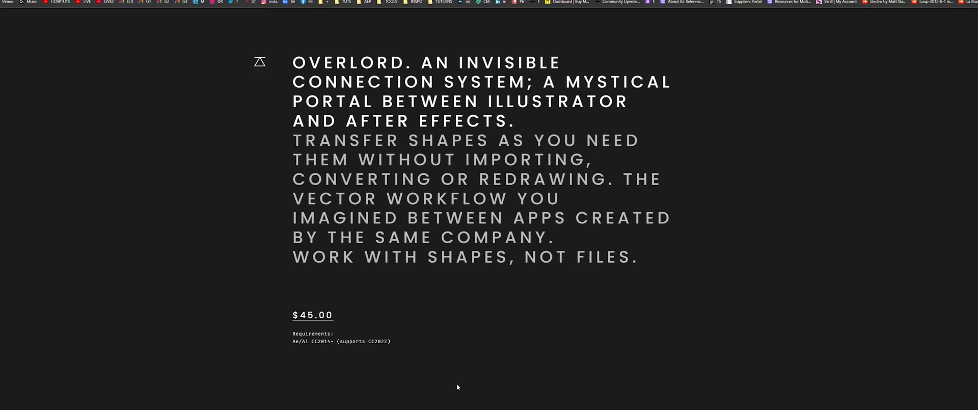
Step: Scroll the Overlord product page down to the Engage with the Overlord section
scroll(457, 390, up, 2)
scroll(314, 316, down, 6)
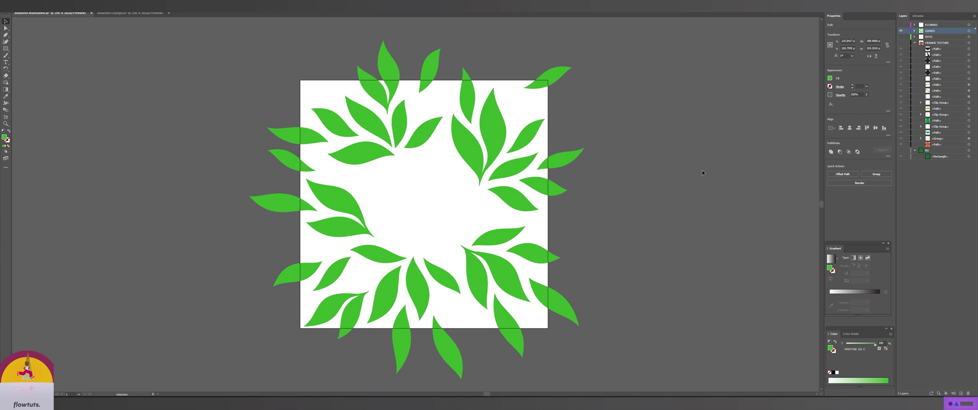
Step: Turn on the DOTS, ORANGE TEXTURE, FLOWERS, LEAVES and BG layers
click(703, 172)
click(901, 37)
click(901, 43)
click(901, 31)
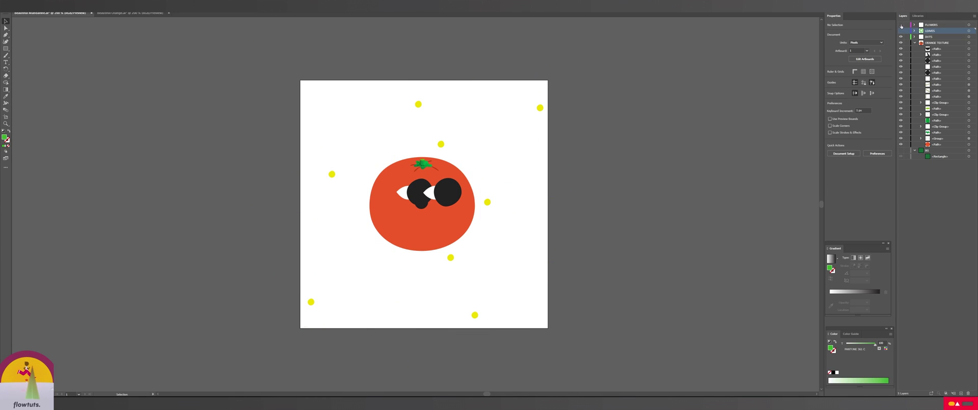
click(901, 24)
click(901, 30)
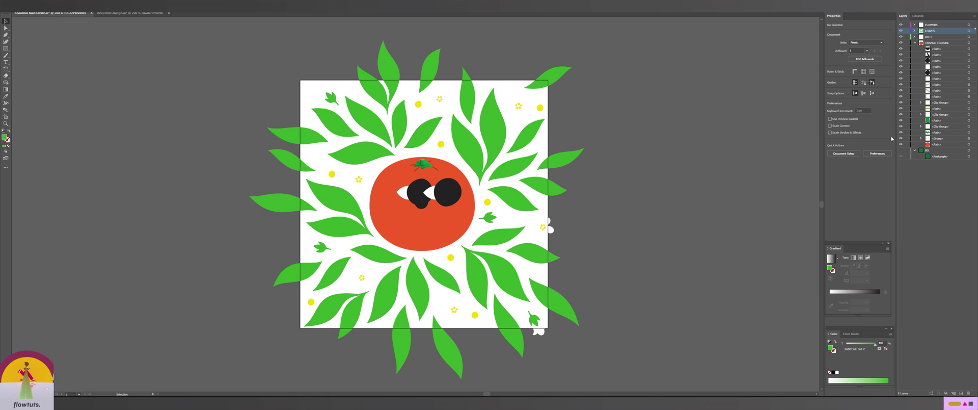
click(901, 150)
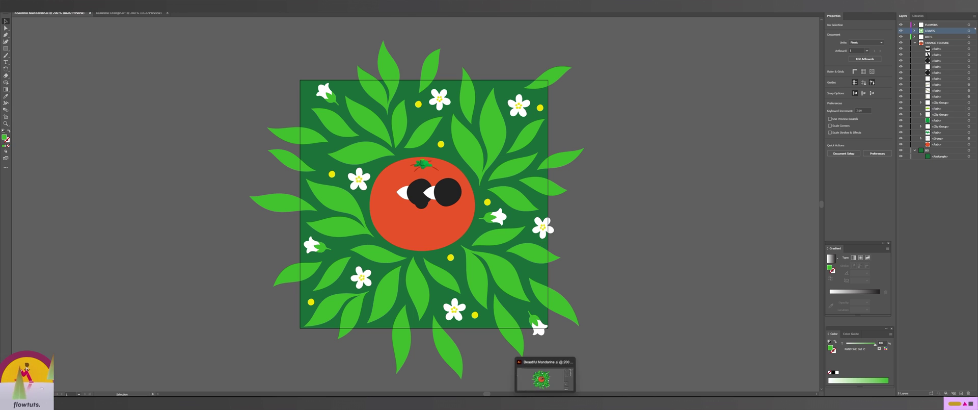
Step: Open Illustrator's File menu to confirm the artwork is saved, then close it
click(30, 6)
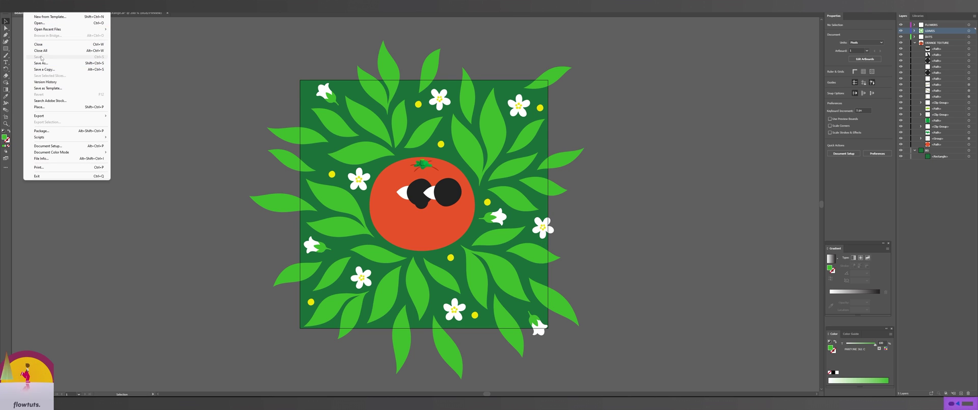
click(310, 279)
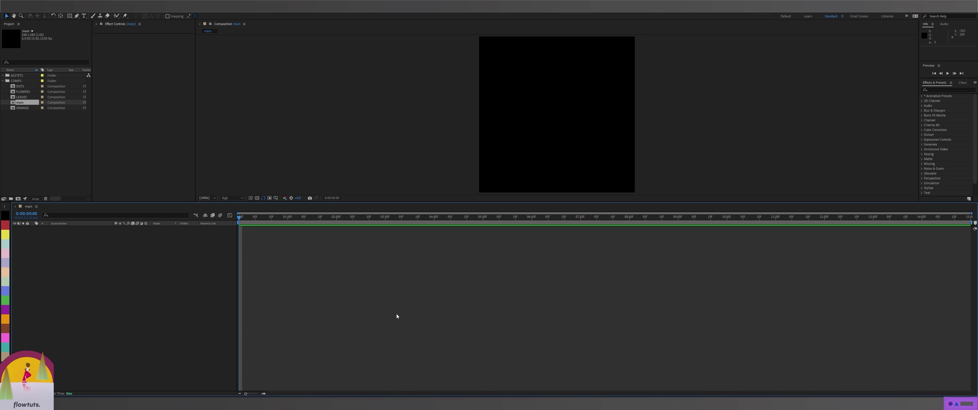
Step: Import Beautiful Mandarine.ai with Import Kind Composition and open the new comp
double_click(39, 134)
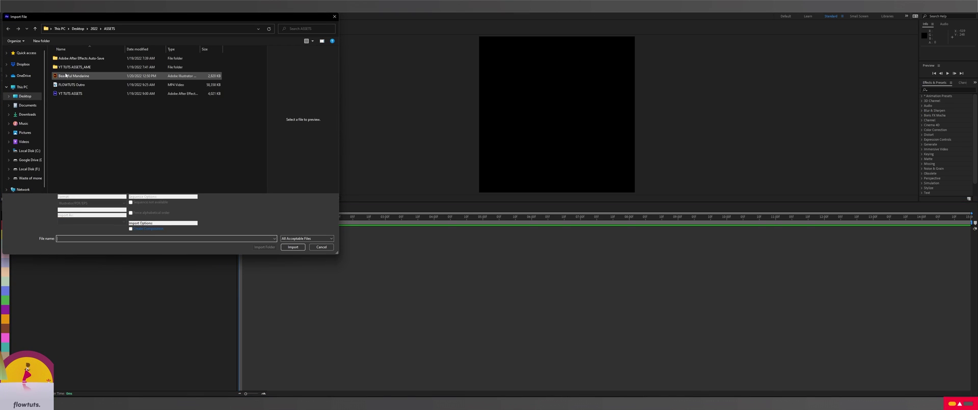
click(293, 247)
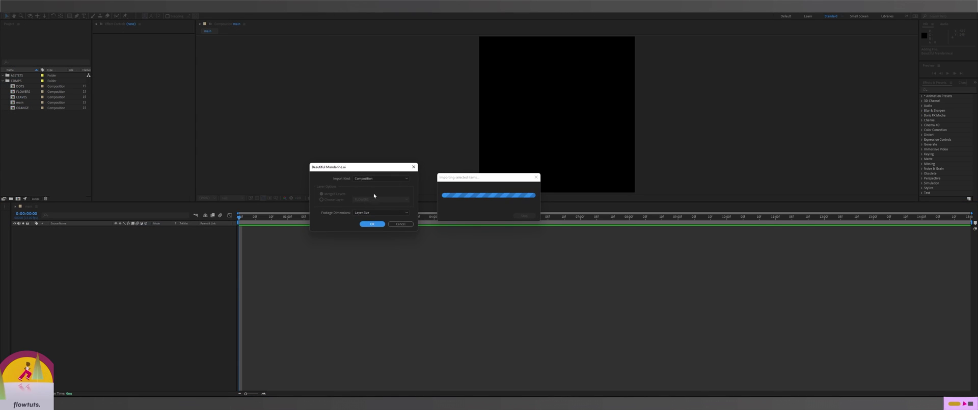
click(367, 178)
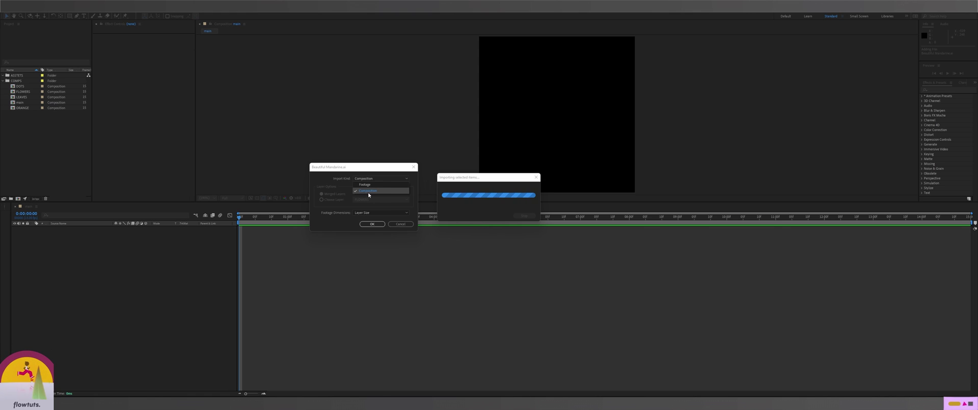
click(369, 208)
click(372, 223)
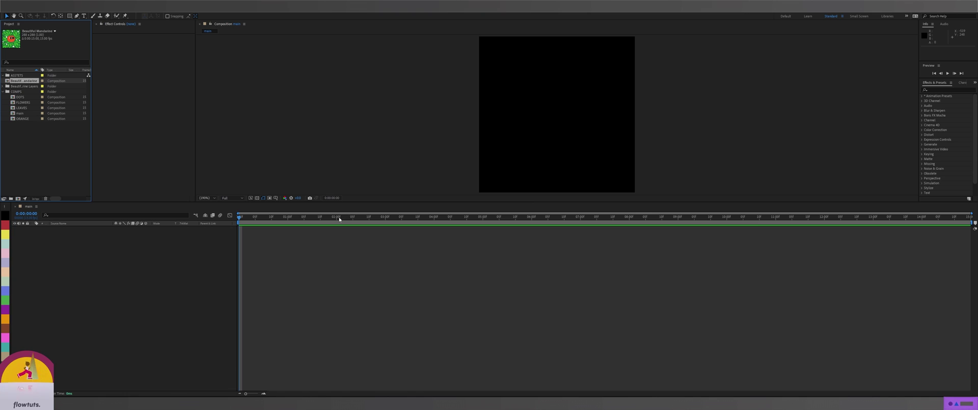
double_click(18, 81)
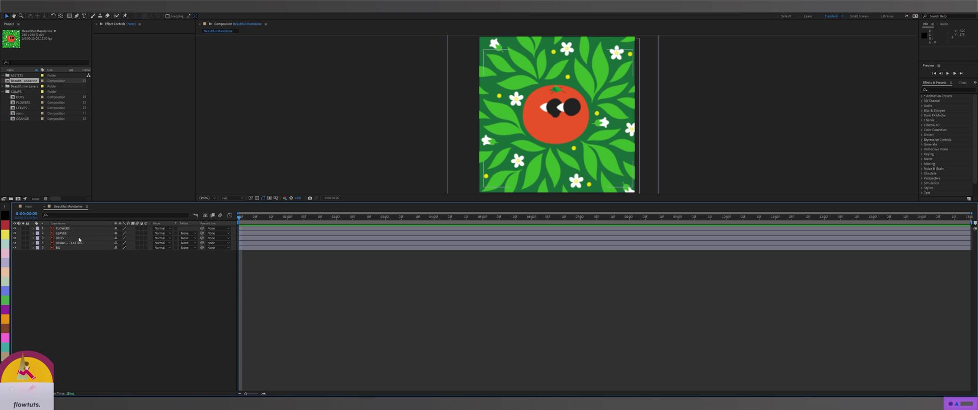
Step: Hide FLOWERS, DOTS, ORANGE TEXTURE and BG so only LEAVES shows, zoomed to 200%
alt+click(14, 233)
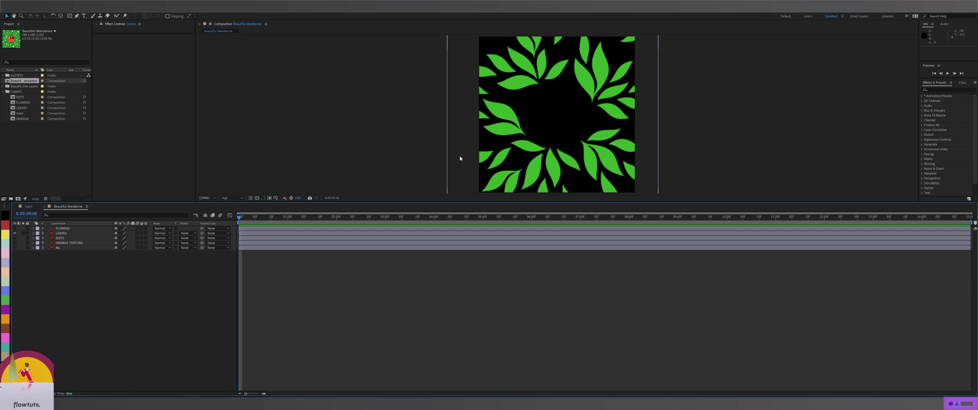
key(period)
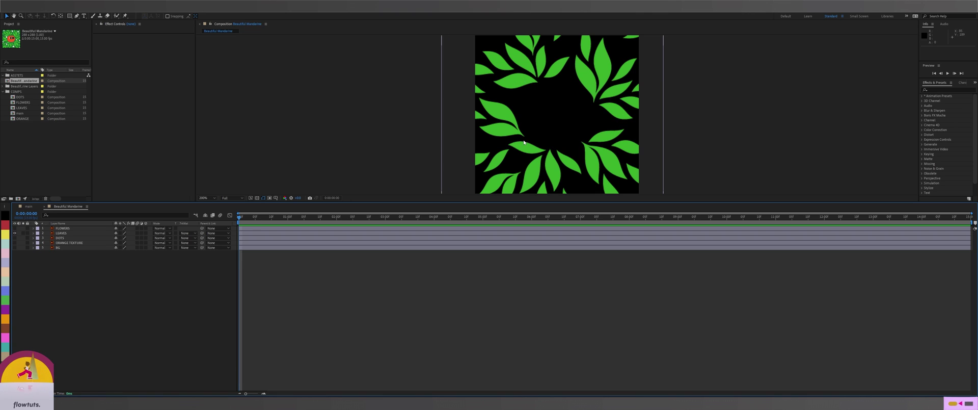
Step: Convert the LEAVES layer with Create Shapes from Vector Layer
right_click(64, 235)
mouse_move(99, 188)
click(158, 205)
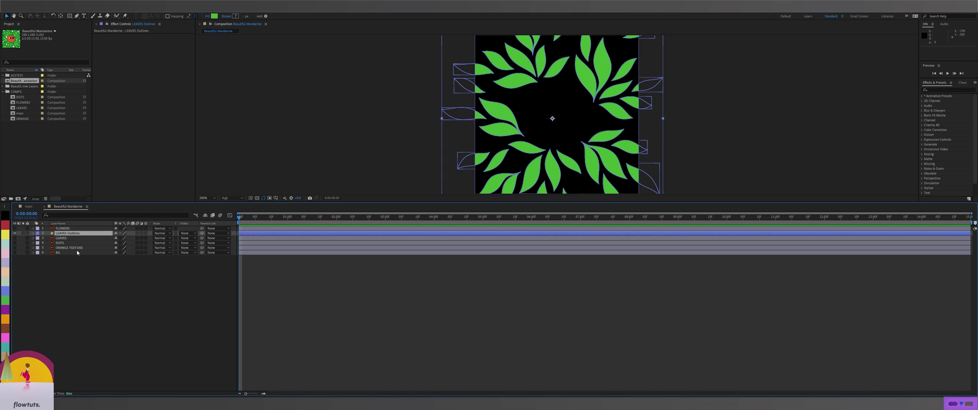
Step: Inspect the LEAVES Outlines contents to check the numbered leaf groups, then collapse them
click(32, 234)
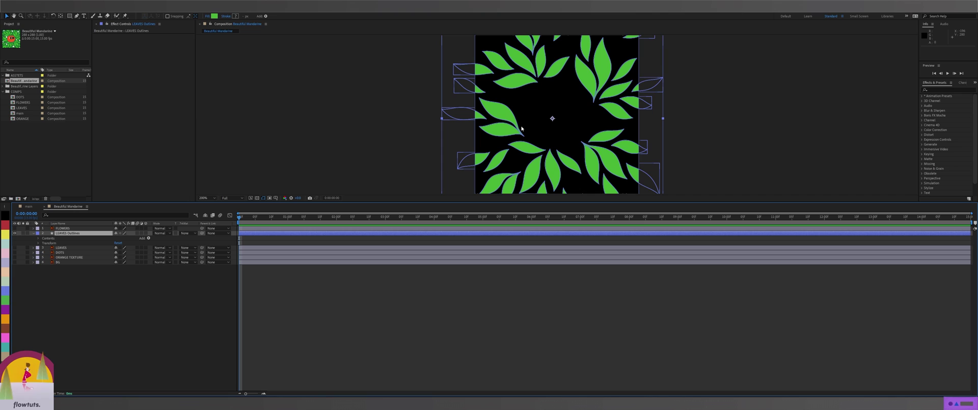
click(36, 239)
scroll(54, 246, down, 4)
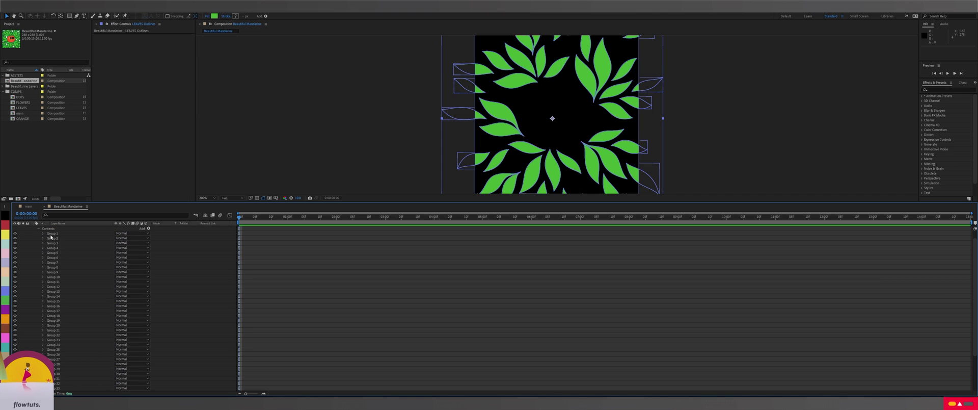
scroll(54, 247, up, 4)
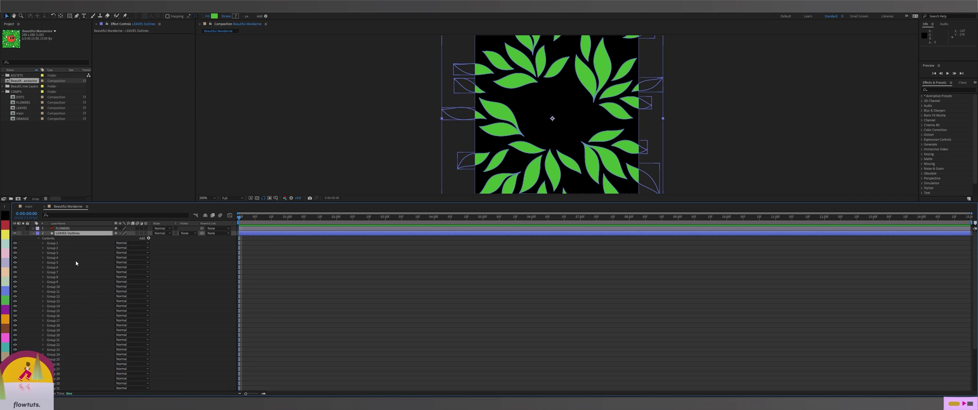
click(59, 234)
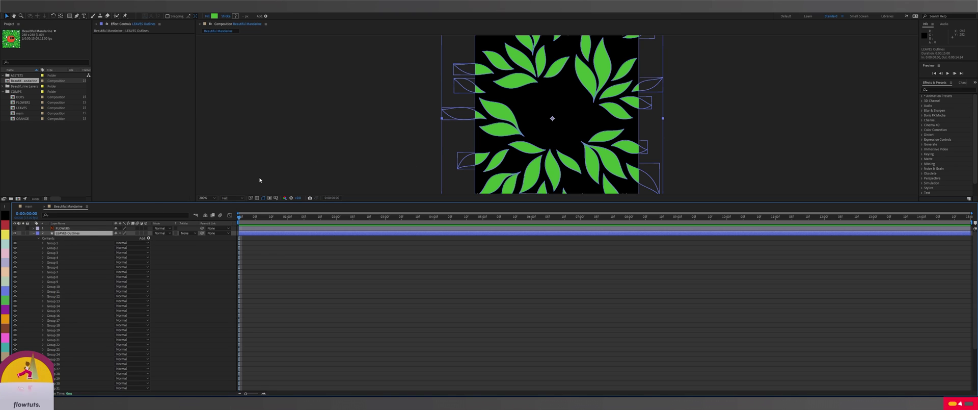
click(175, 255)
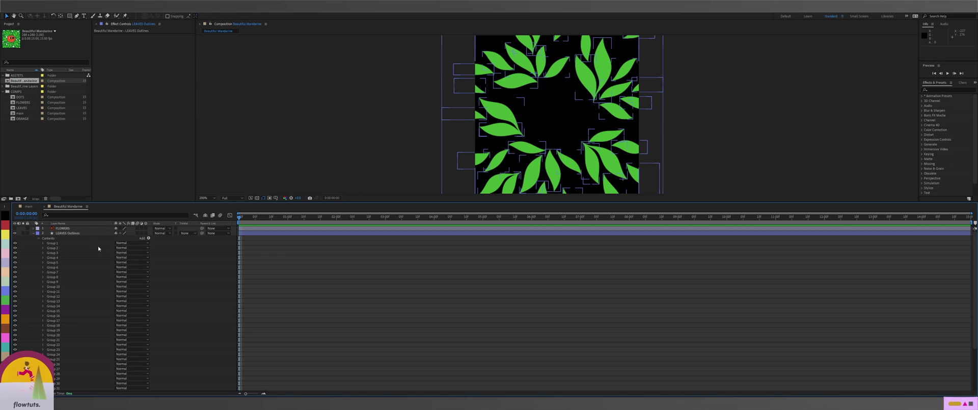
click(51, 233)
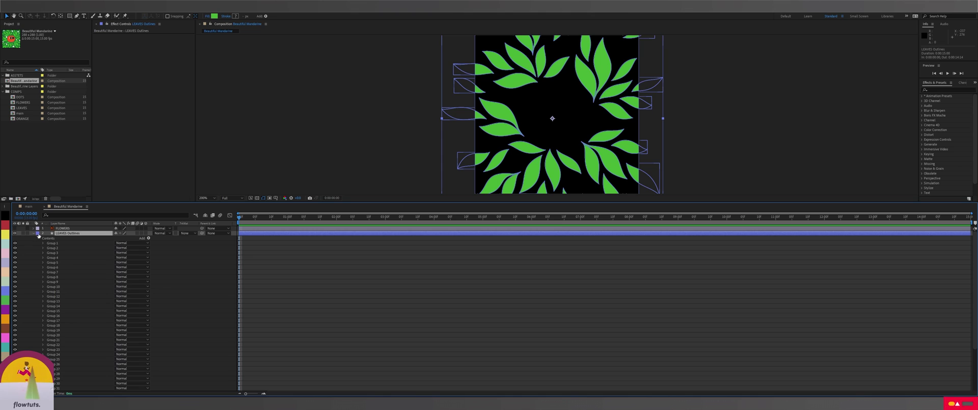
click(34, 233)
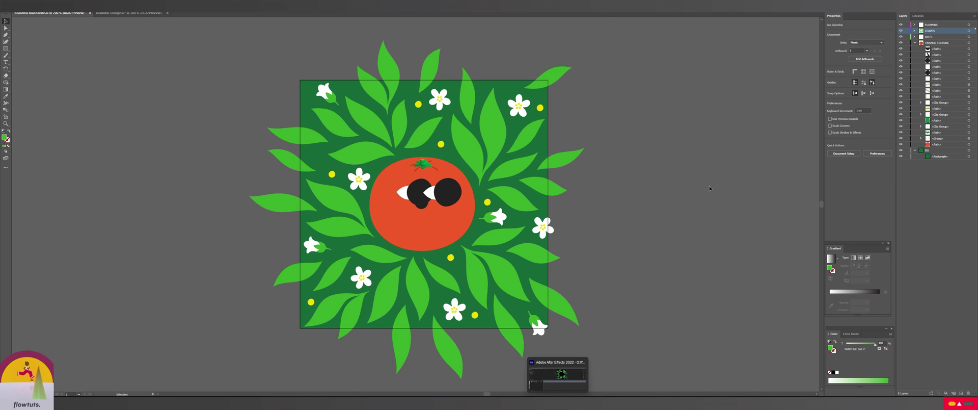
Step: Release the LEAVES paths to separate layers and drag Layers 6–43 out of the group
click(915, 31)
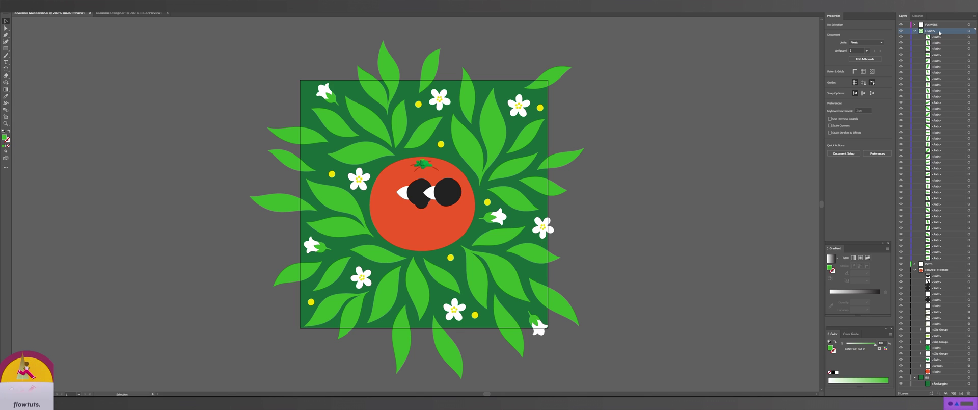
click(974, 17)
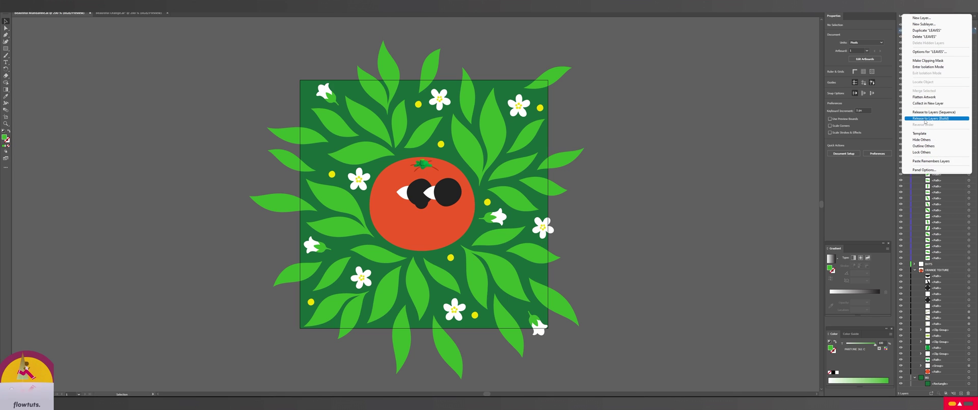
click(925, 119)
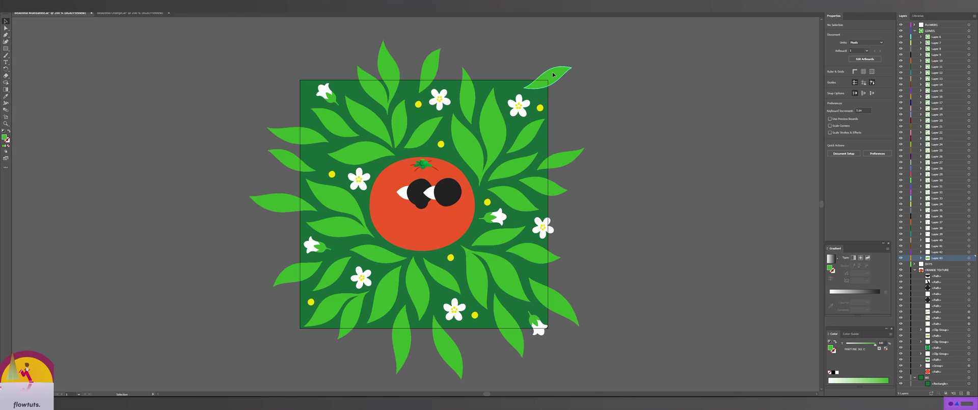
click(969, 36)
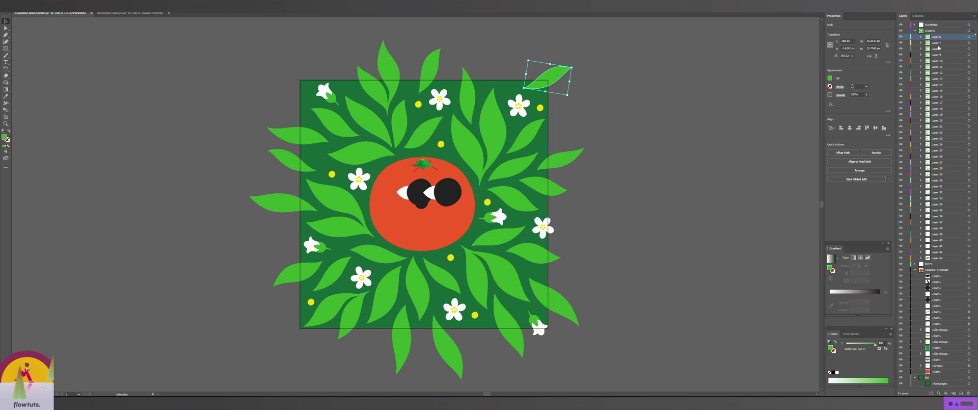
shift+click(931, 259)
drag(932, 30, 932, 28)
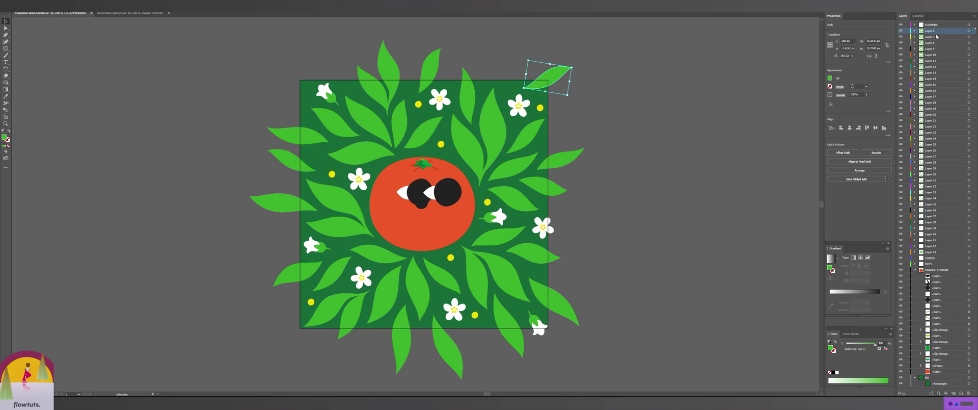
Step: Undo the layer split so LEAVES stays intact, then return to After Effects
key(ctrl+z)
key(ctrl+z)
key(ctrl+z)
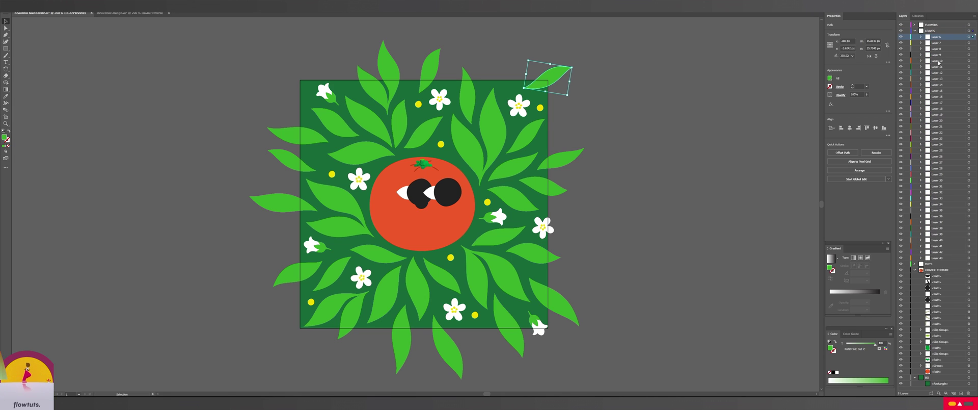
click(672, 109)
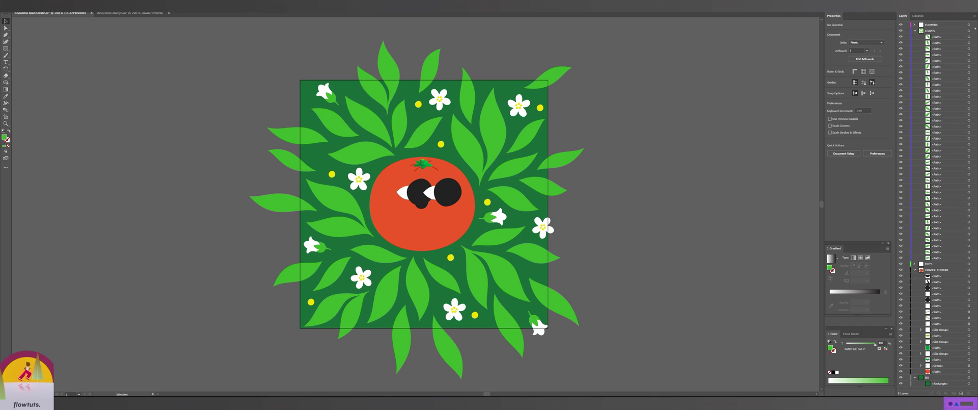
click(558, 376)
Step: Delete the Beautiful Mandarine comp and its Layers folder, then open the ORANGE comp
click(24, 86)
key(Delete)
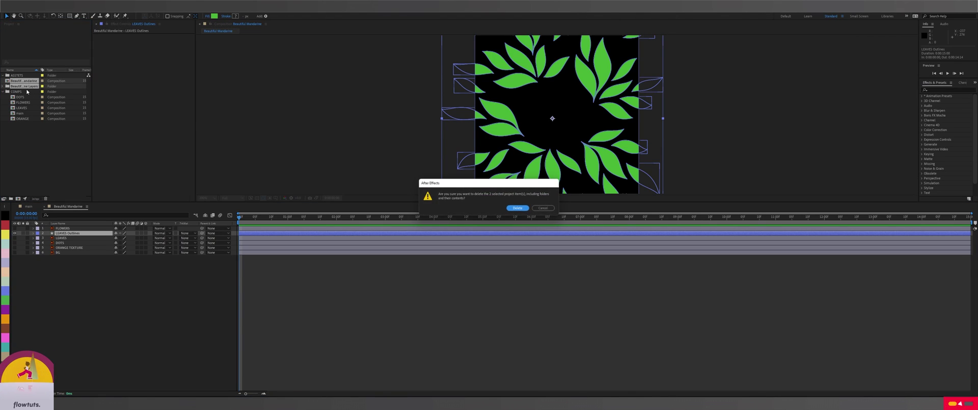
key(Return)
double_click(26, 108)
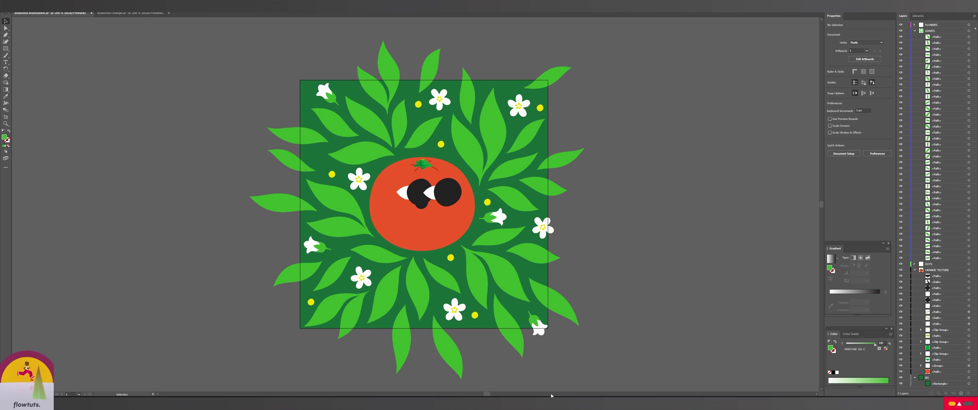
Step: Hide FLOWERS, LEAVES, DOTS and the green BG rectangle, and select all the orange artwork
click(915, 31)
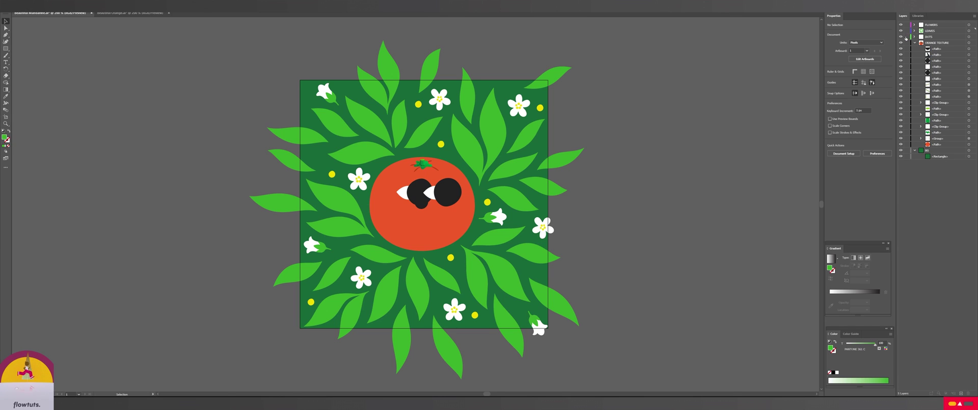
click(901, 30)
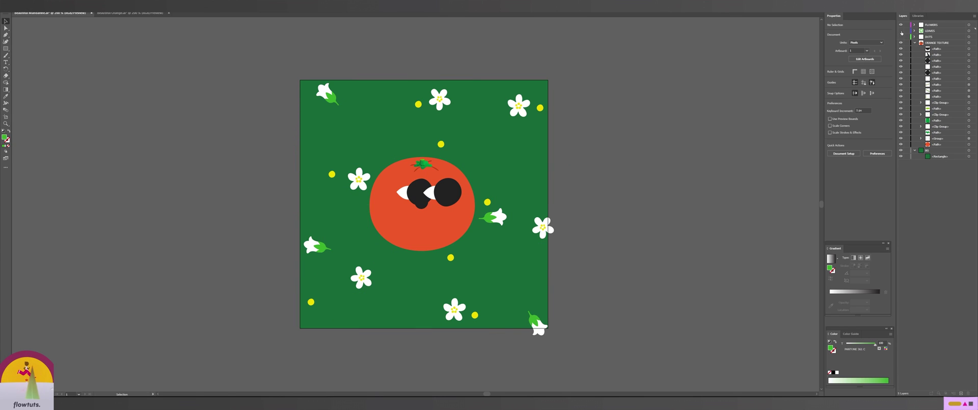
click(901, 25)
click(901, 36)
click(901, 158)
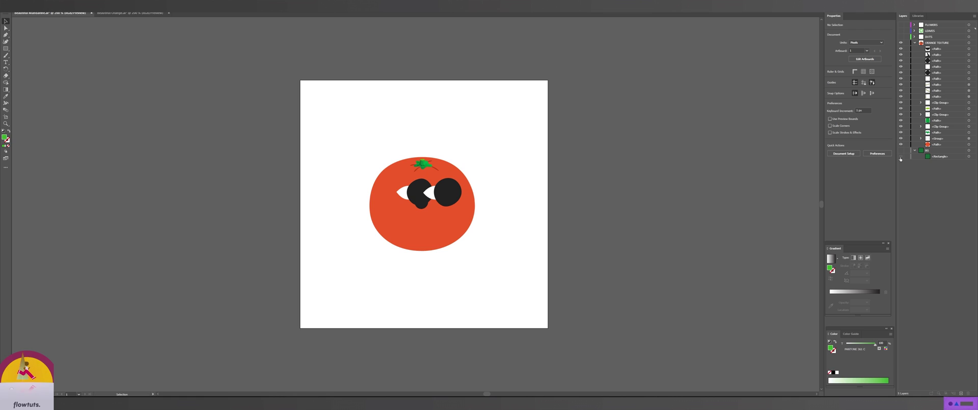
key(ctrl+a)
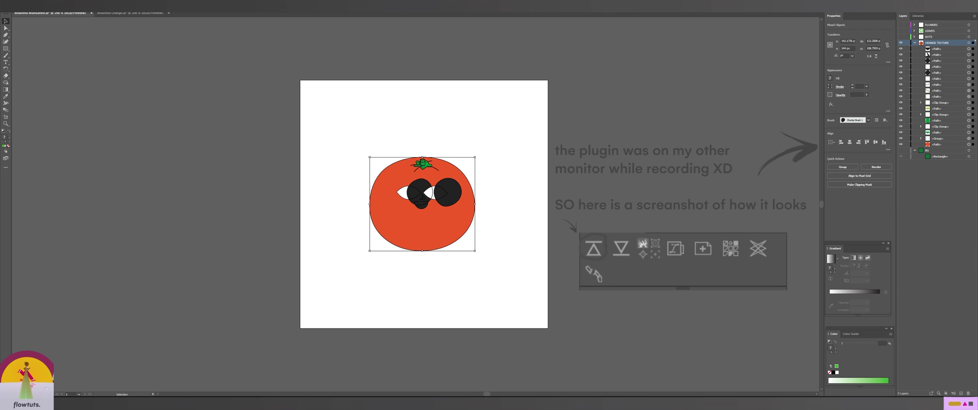
key(alt+Tab)
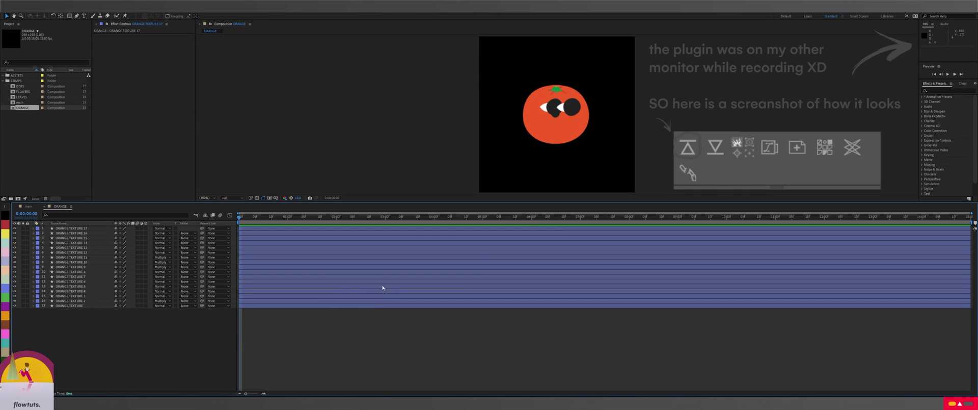
drag(285, 216, 336, 217)
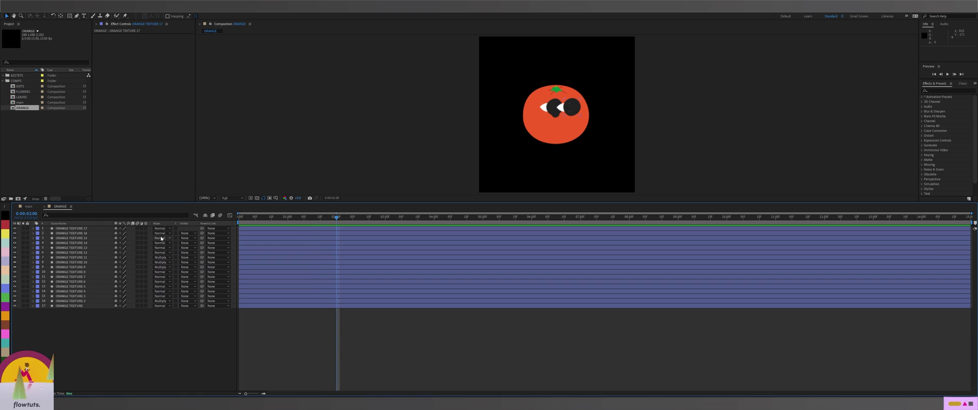
click(161, 231)
click(160, 260)
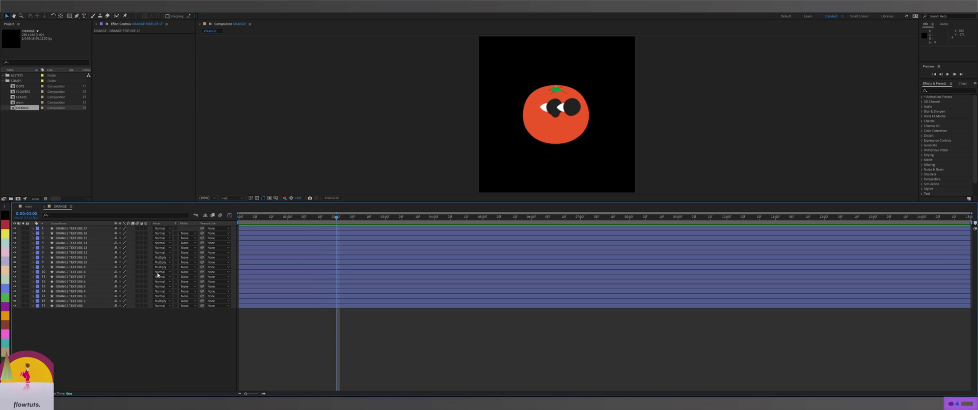
click(160, 260)
click(160, 324)
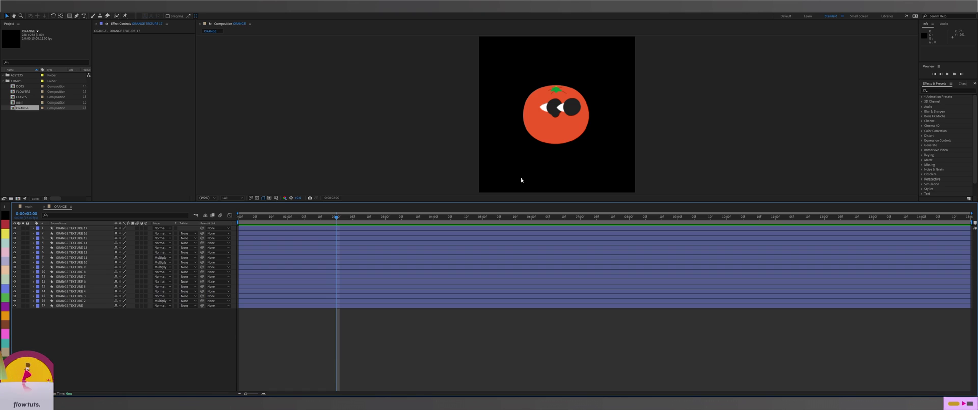
click(51, 153)
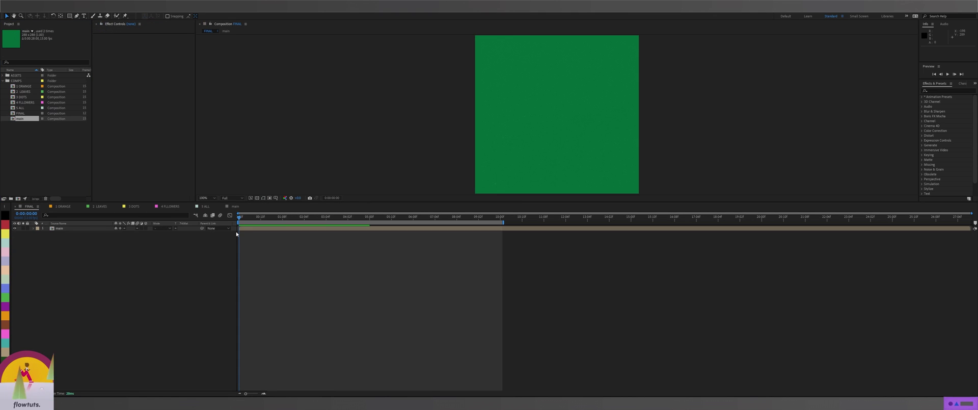
Step: Preview the 1 ORANGE animation at 200% from the start, then view 2 LEAVES at about 2 seconds
click(207, 241)
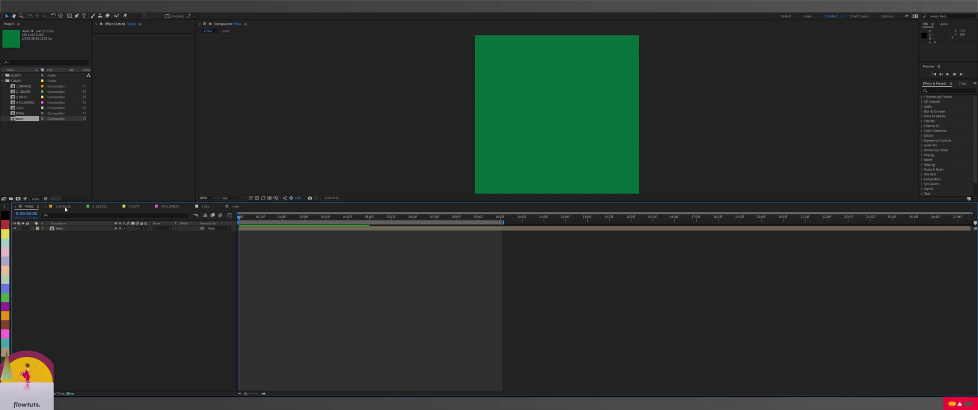
click(63, 206)
click(101, 206)
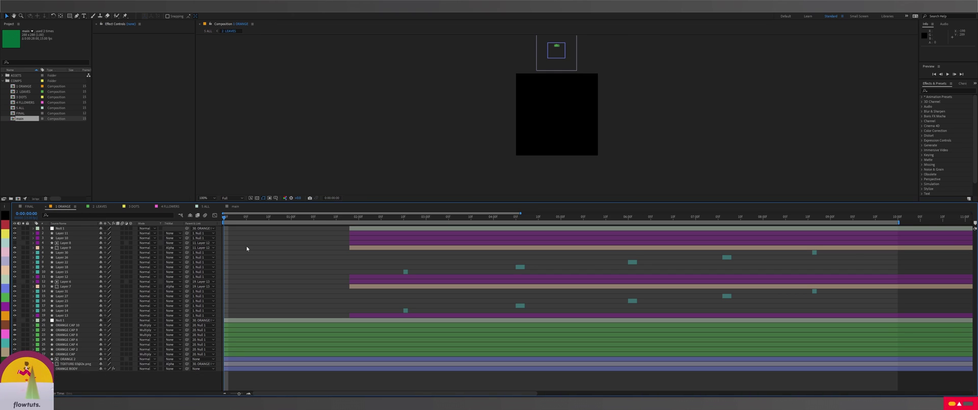
click(63, 207)
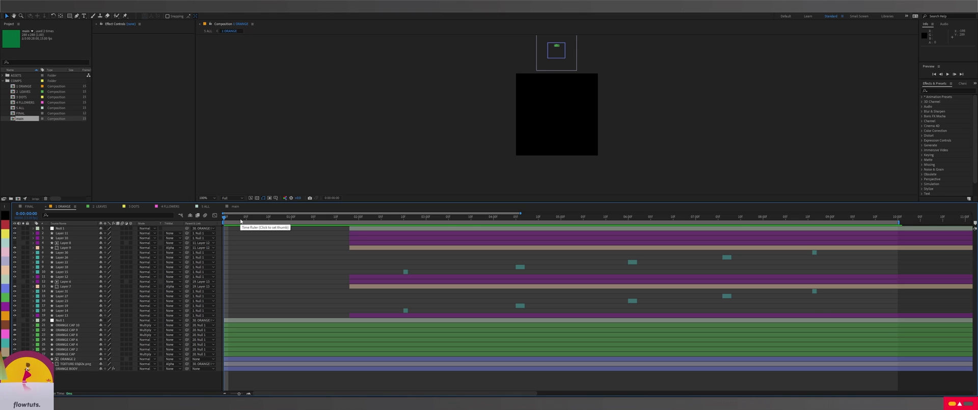
drag(243, 216, 257, 218)
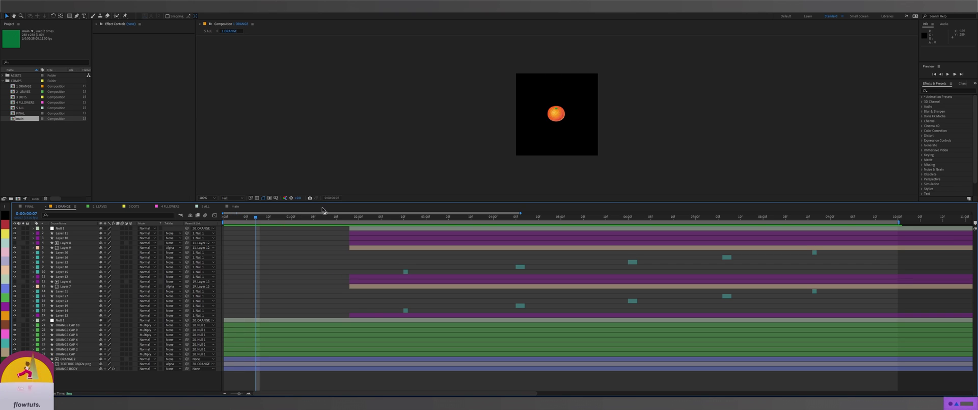
key(period)
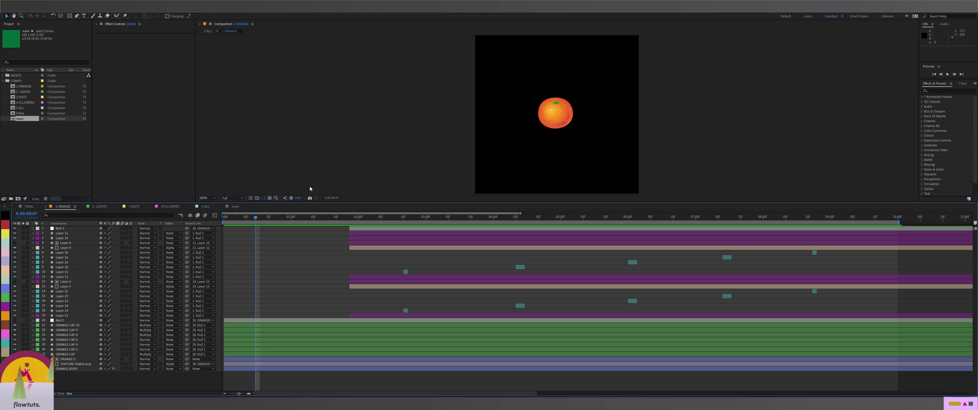
click(224, 219)
key(space)
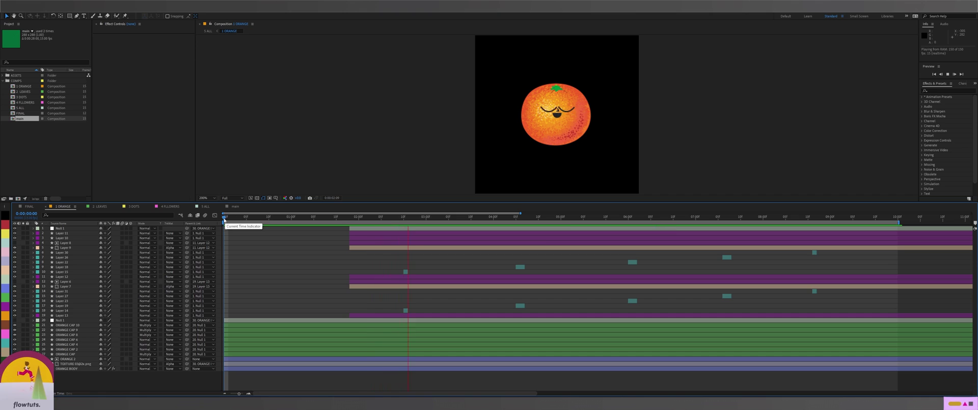
click(100, 207)
click(366, 216)
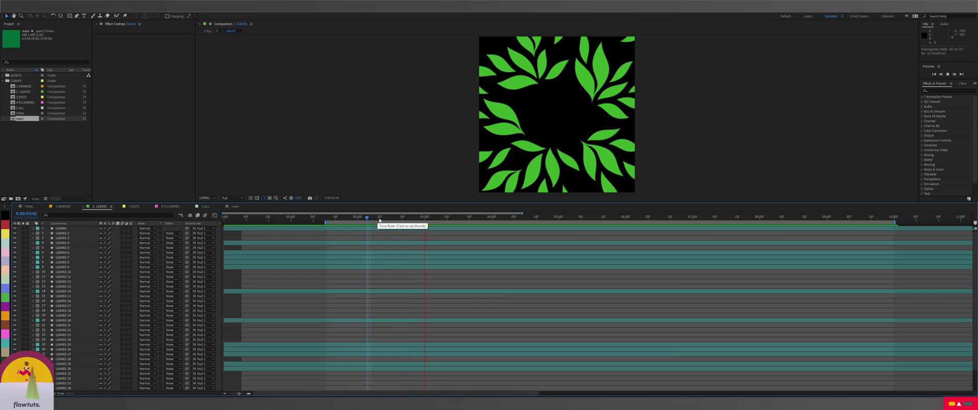
key(ctrl+a)
click(134, 206)
key(space)
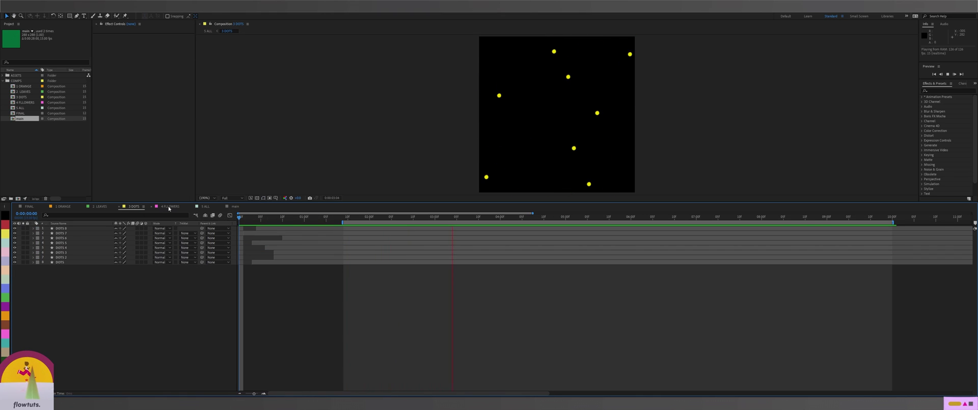
click(170, 207)
click(357, 218)
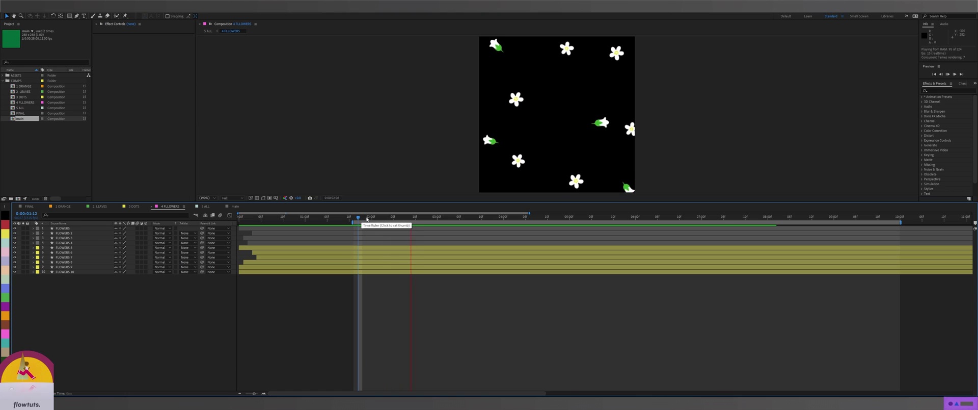
click(389, 218)
key(space)
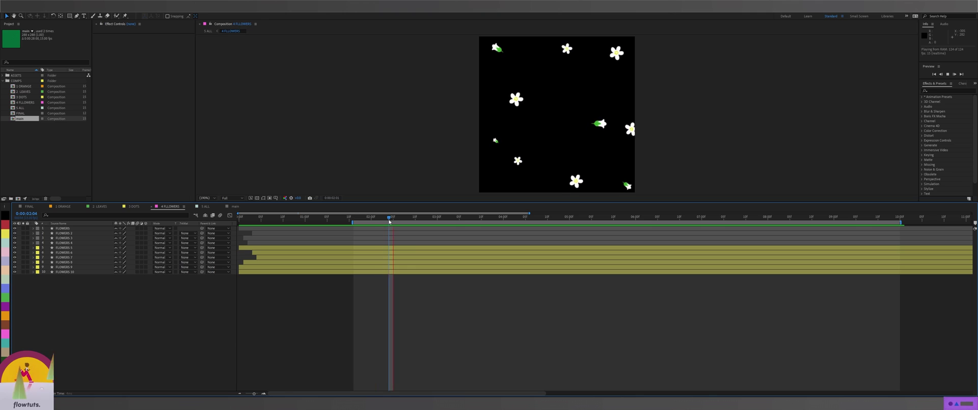
key(Page_Up)
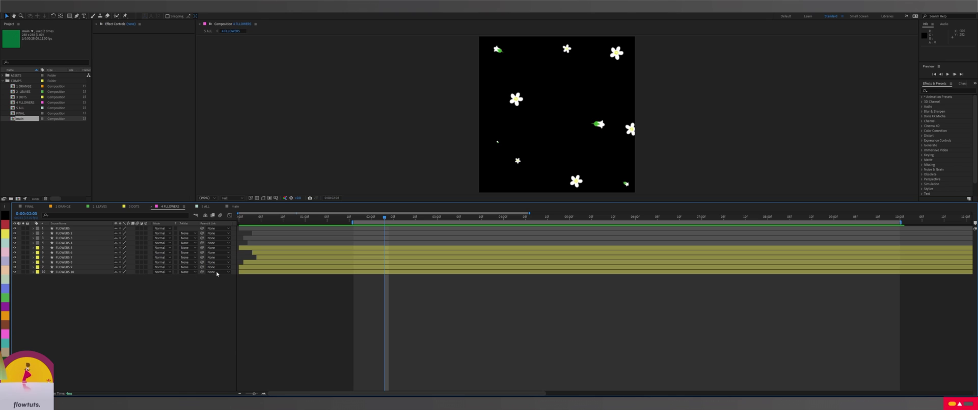
key(space)
key(space)
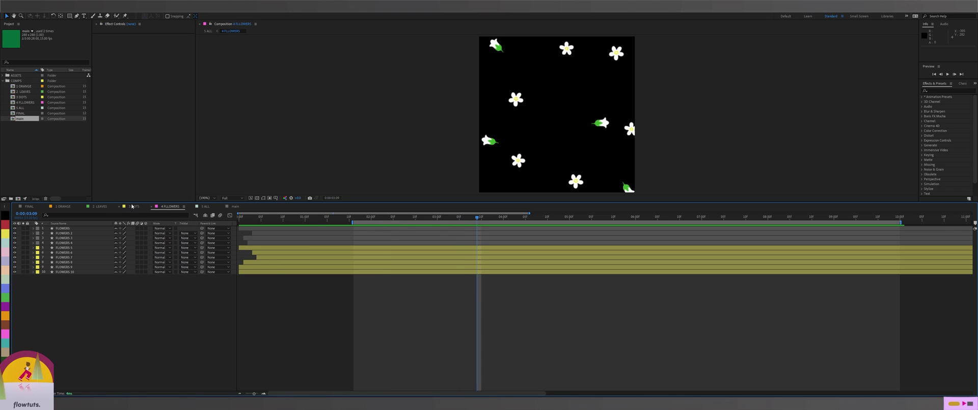
click(132, 205)
key(space)
key(space)
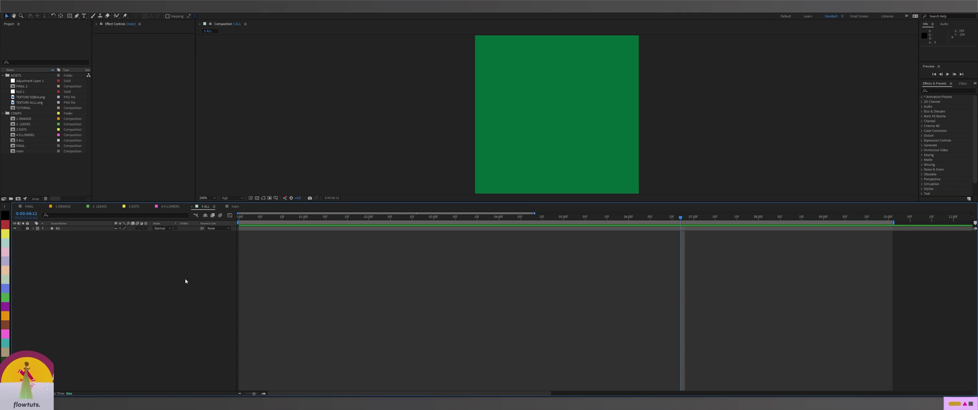
click(63, 206)
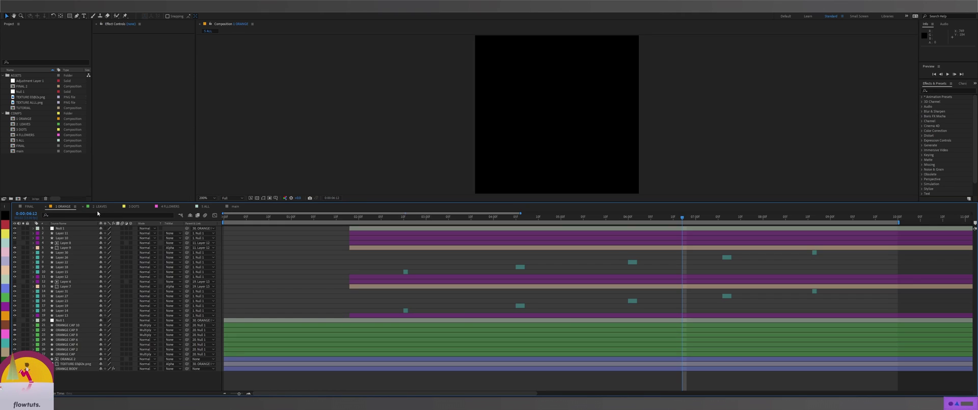
click(99, 206)
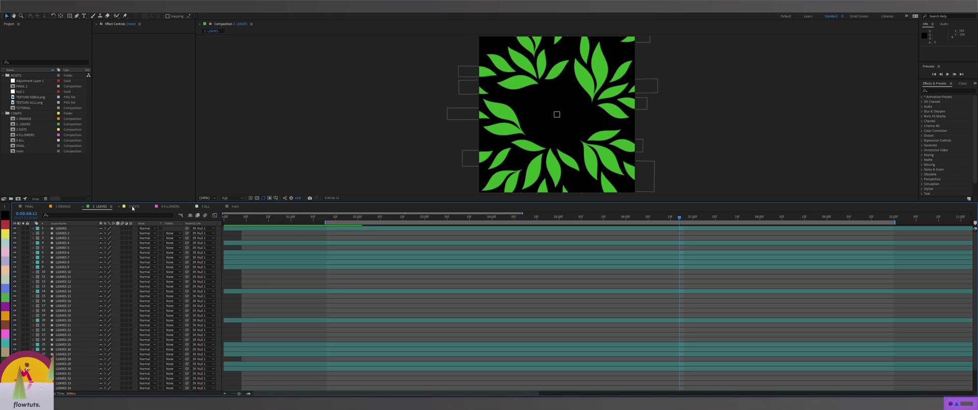
click(133, 205)
click(170, 206)
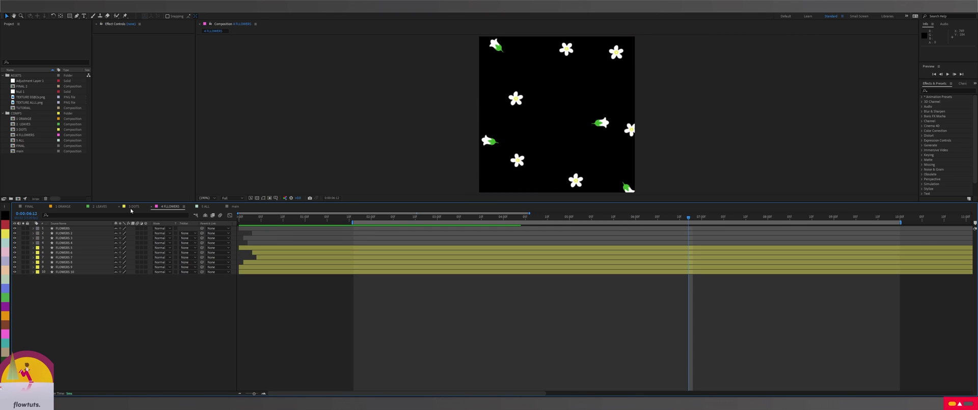
click(205, 206)
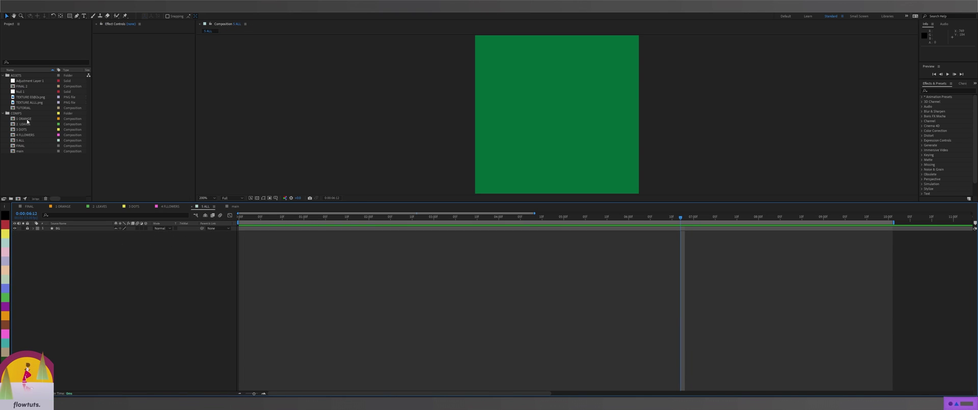
Step: Add comps 1 ORANGE through 4 FLLOWERS to the 5 ALL timeline and preview the result
drag(27, 122, 80, 229)
click(294, 287)
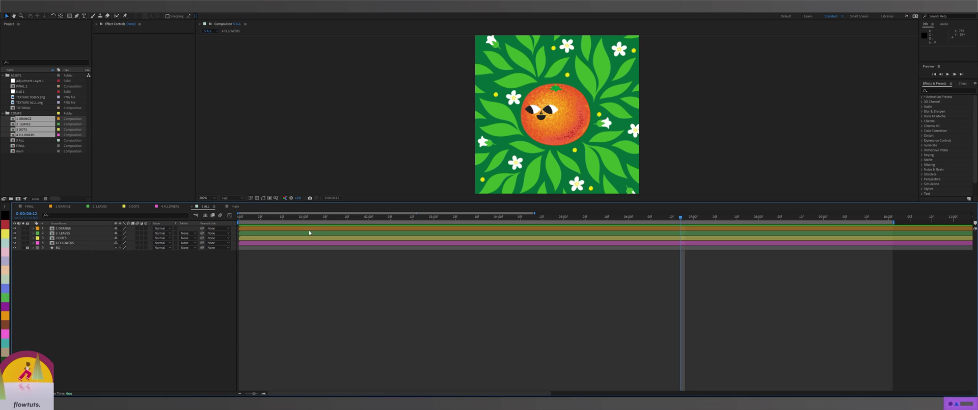
key(space)
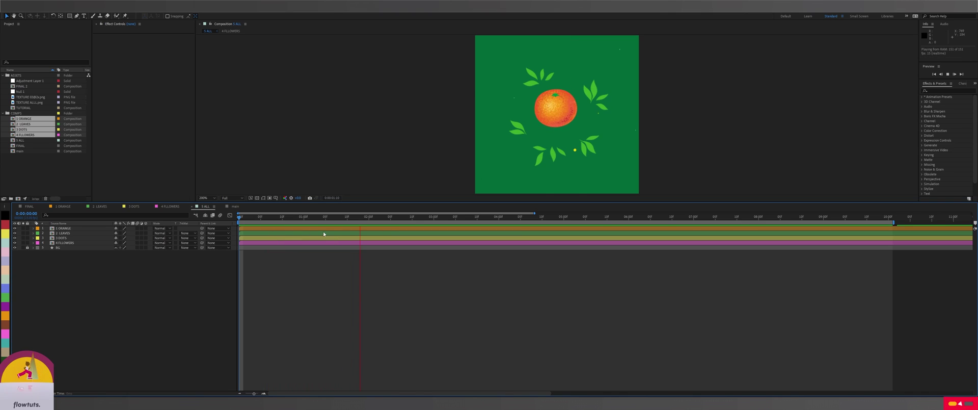
key(space)
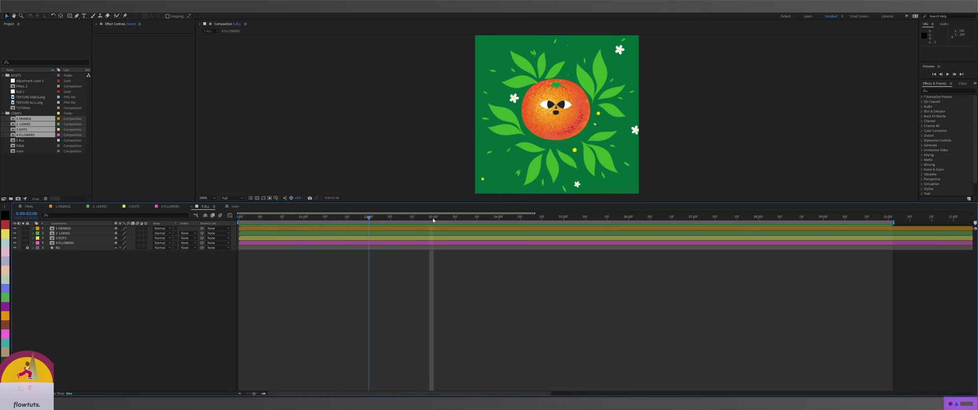
key(space)
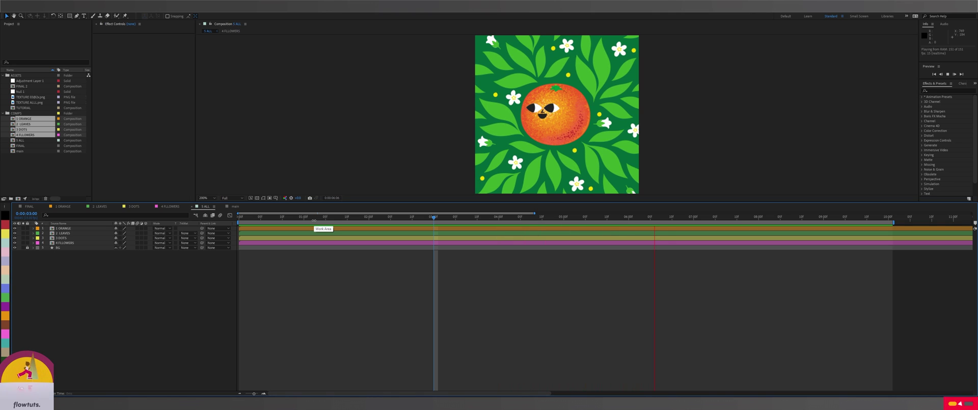
key(space)
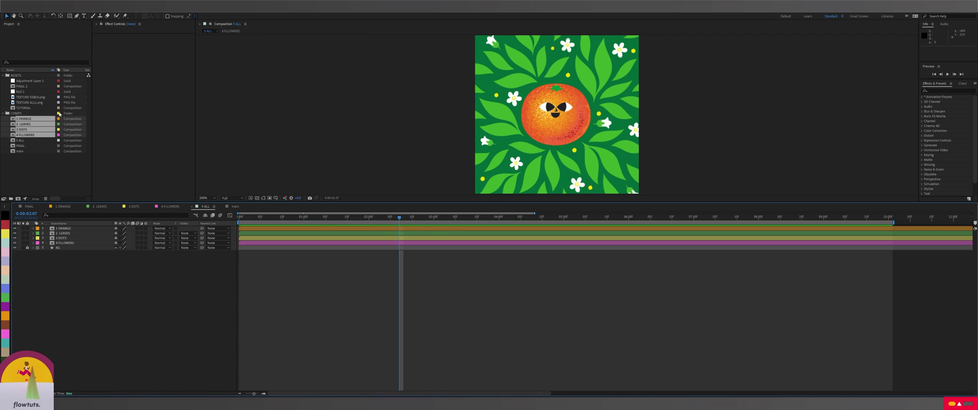
Step: Put TEXTURE ALLL.png on top of 5 ALL in Linear Dodge at 25% opacity, and preview
click(35, 160)
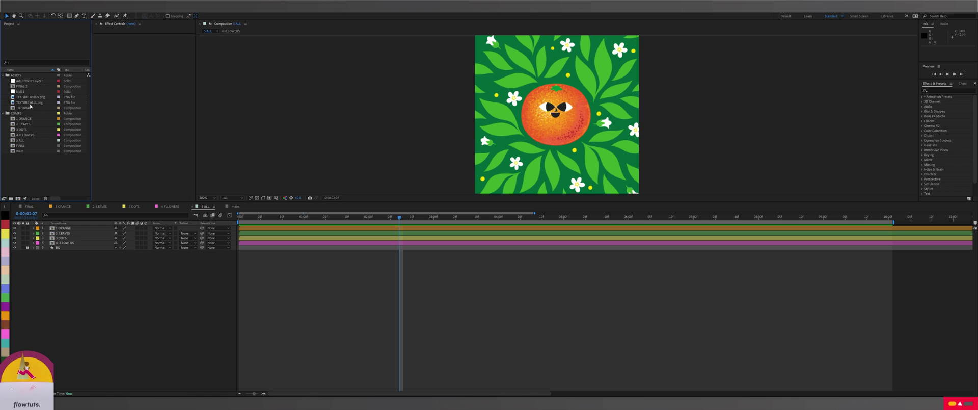
drag(35, 105, 135, 298)
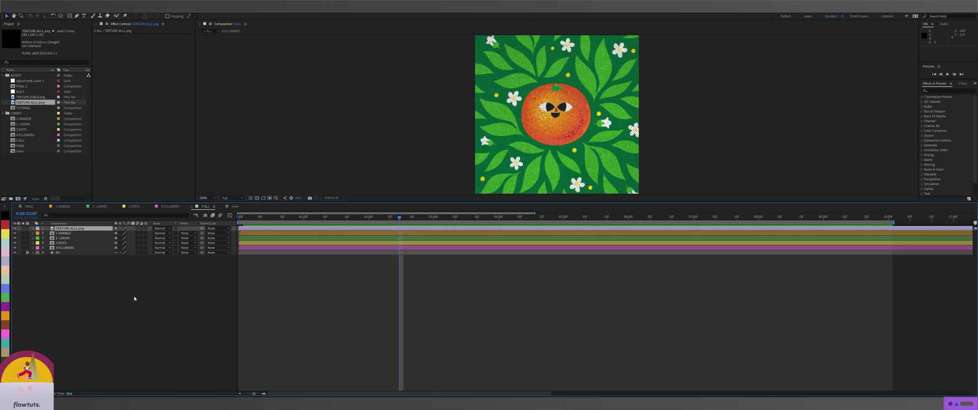
click(162, 228)
click(187, 235)
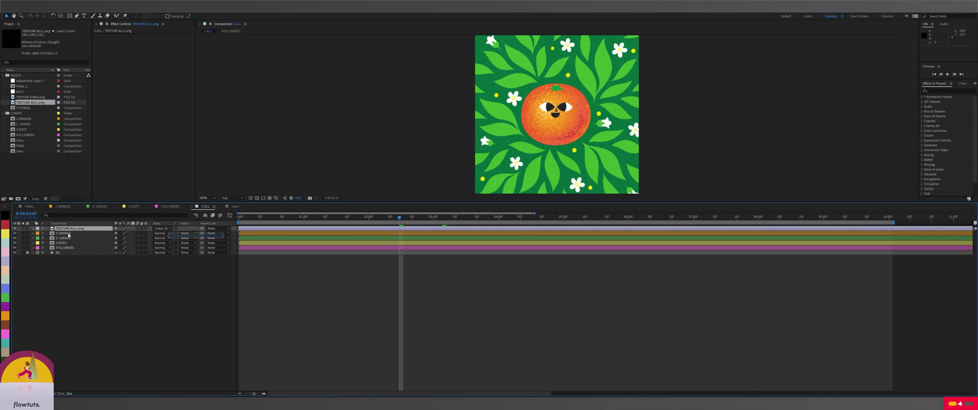
key(t)
click(118, 233)
text(25)
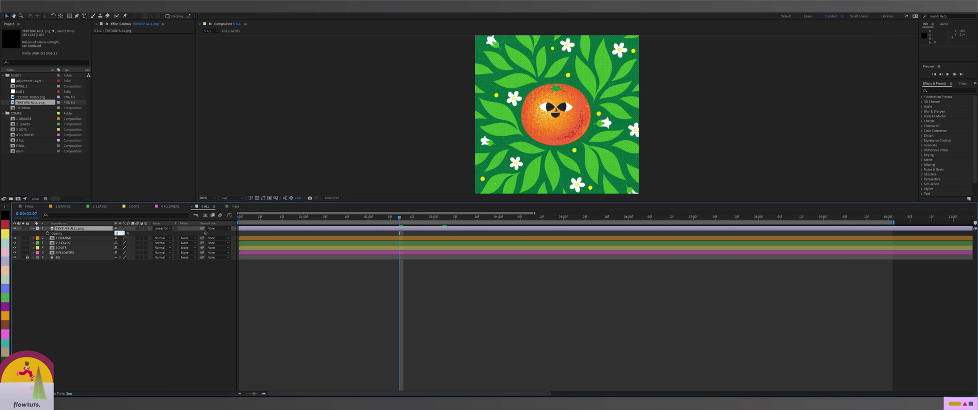
key(Return)
key(space)
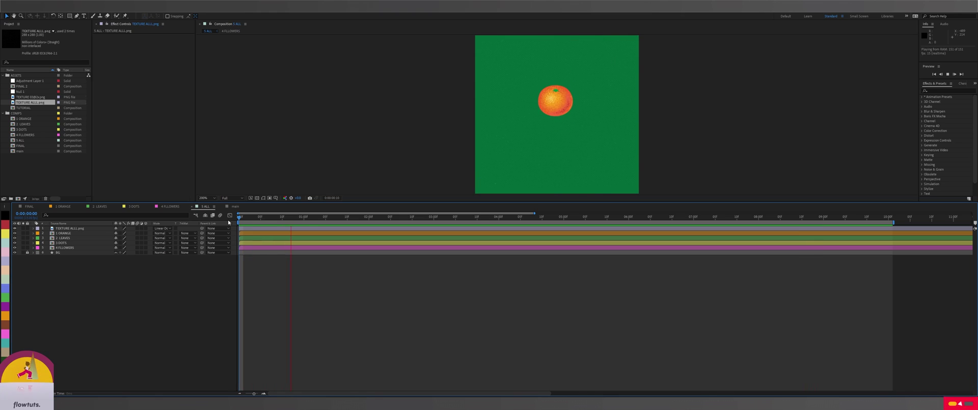
click(23, 124)
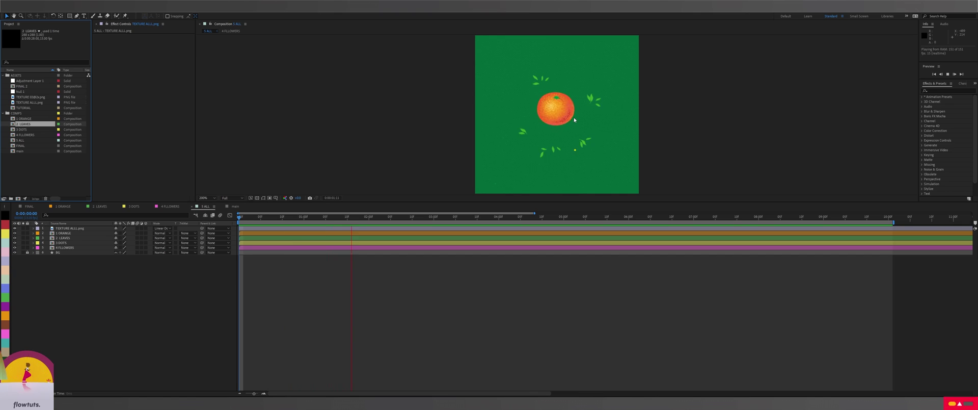
click(421, 218)
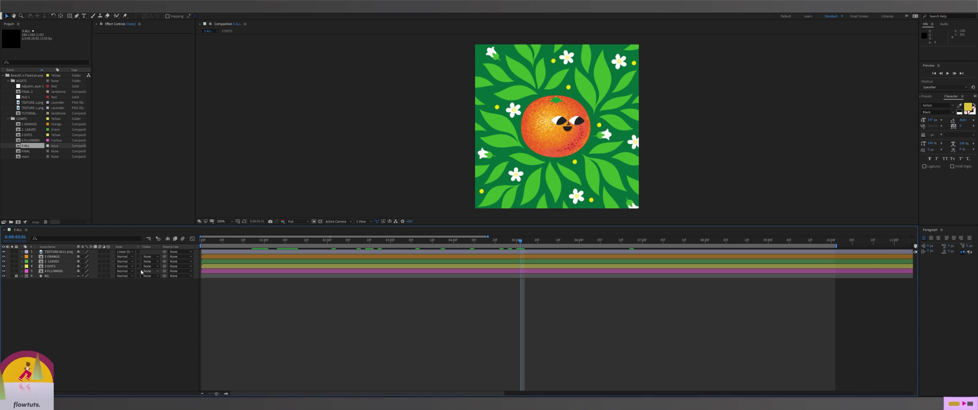
click(34, 223)
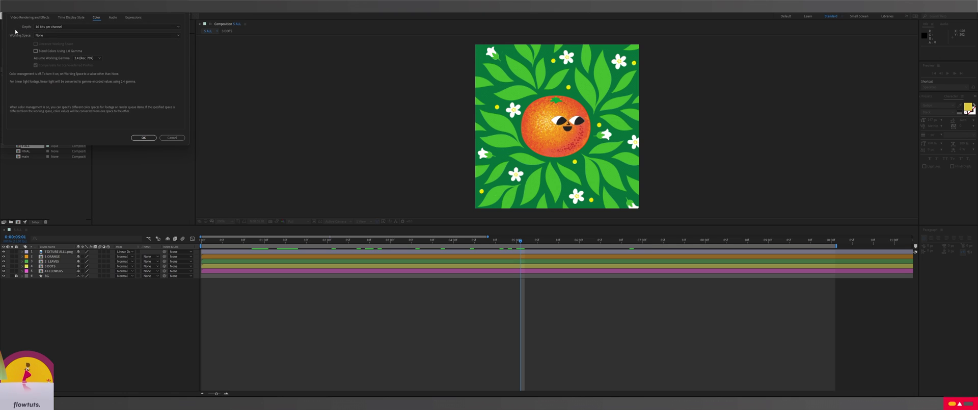
click(51, 36)
click(51, 41)
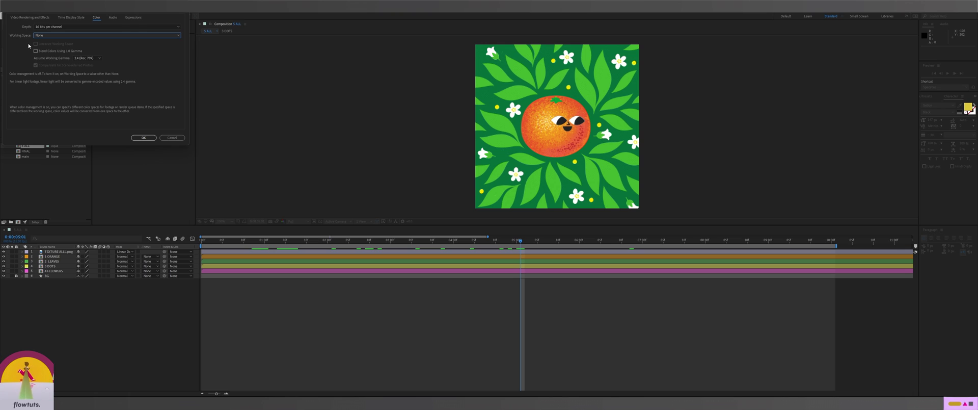
click(45, 35)
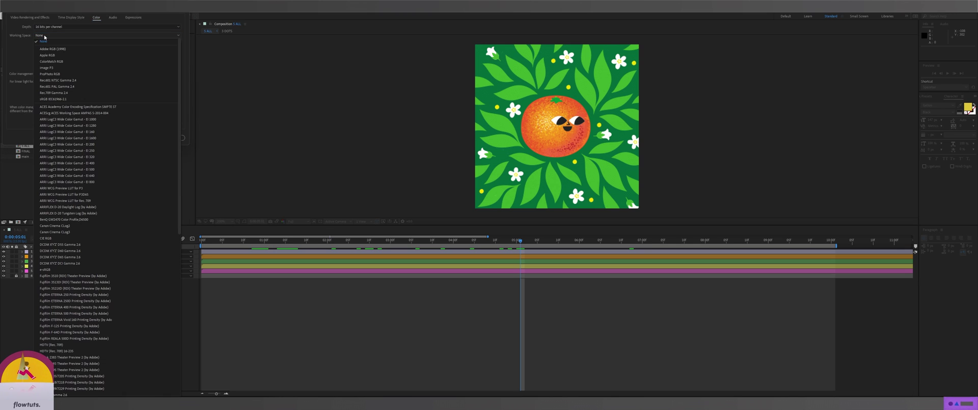
click(47, 43)
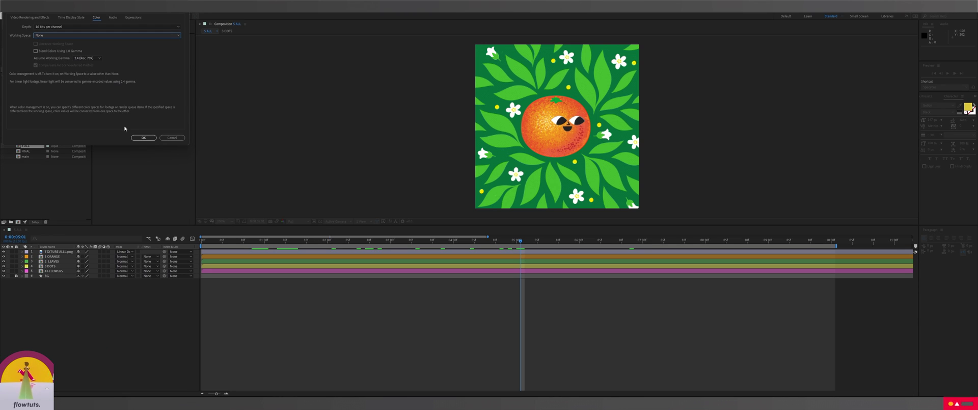
click(145, 138)
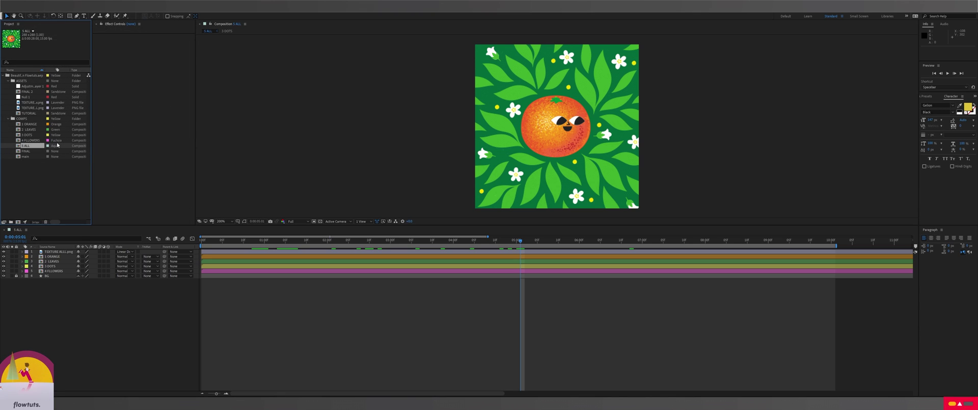
Step: Look through the File menu for export commands and move the Media Encoder window aside
click(32, 61)
click(6, 15)
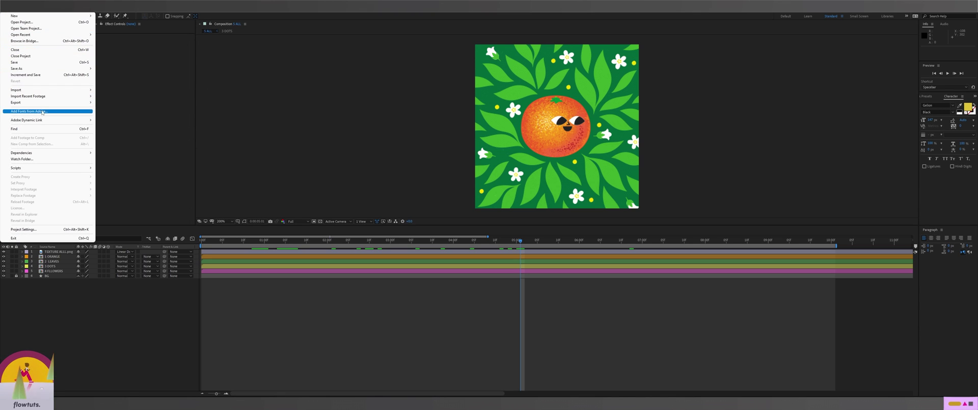
mouse_move(58, 104)
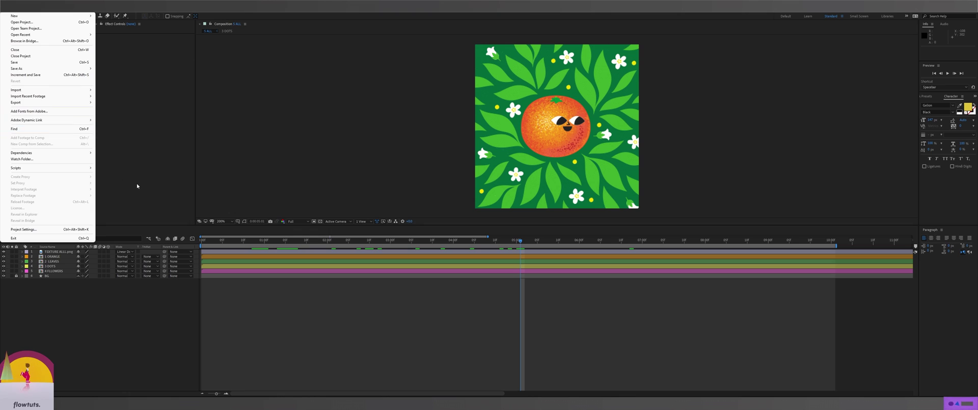
click(215, 144)
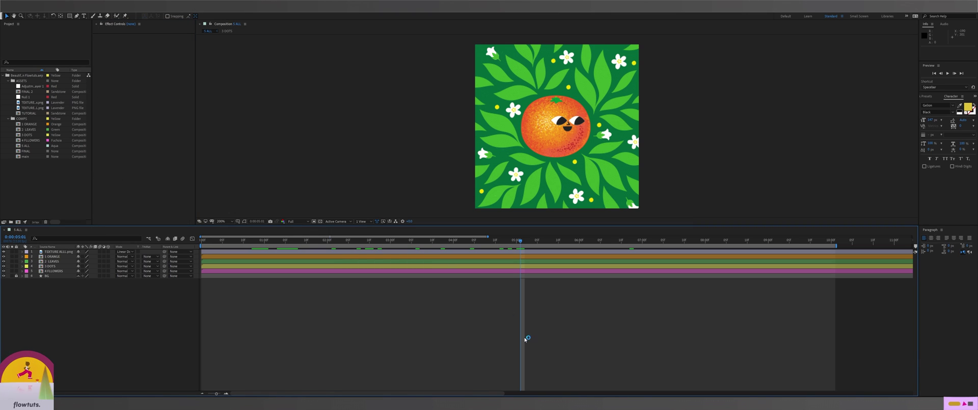
drag(375, 94, 647, 80)
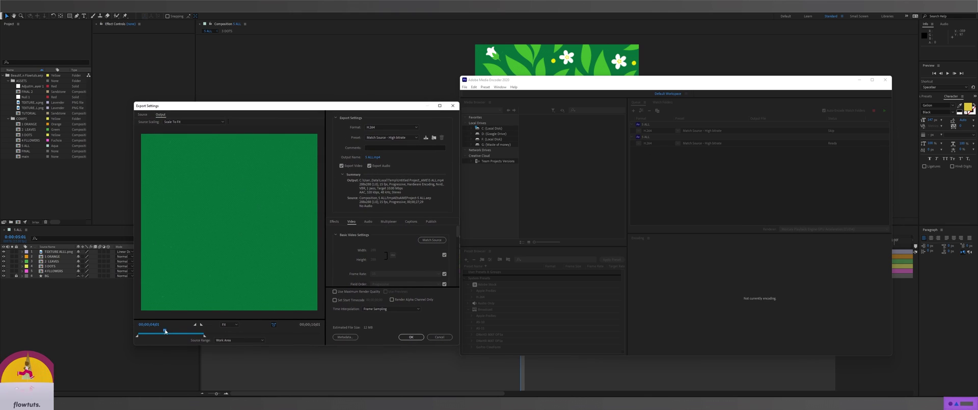
Step: Keep H.264, enable Use Maximum Render Quality, and set the target bitrate to 15 Mbps
drag(164, 331, 166, 331)
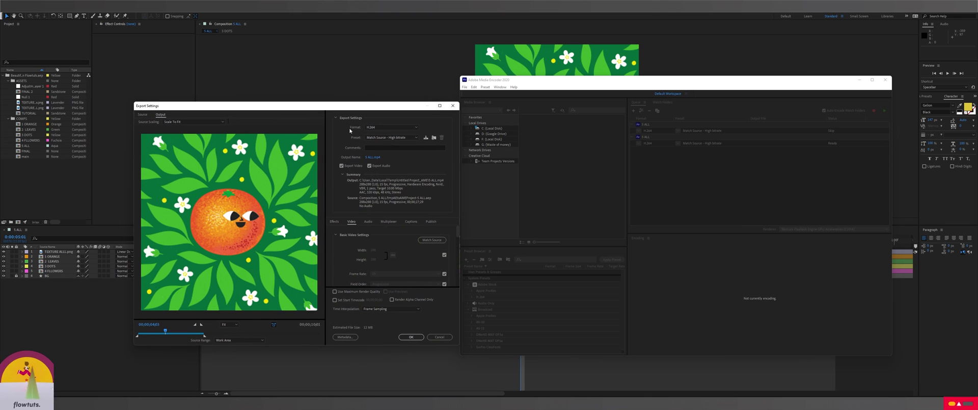
click(390, 127)
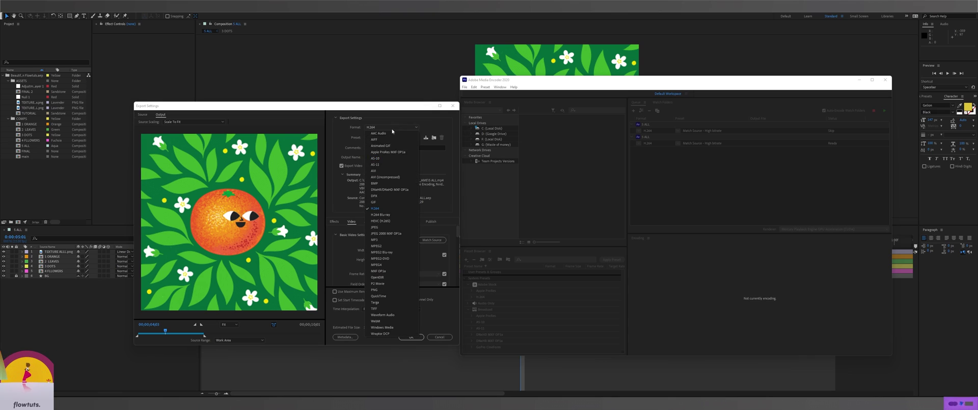
click(379, 210)
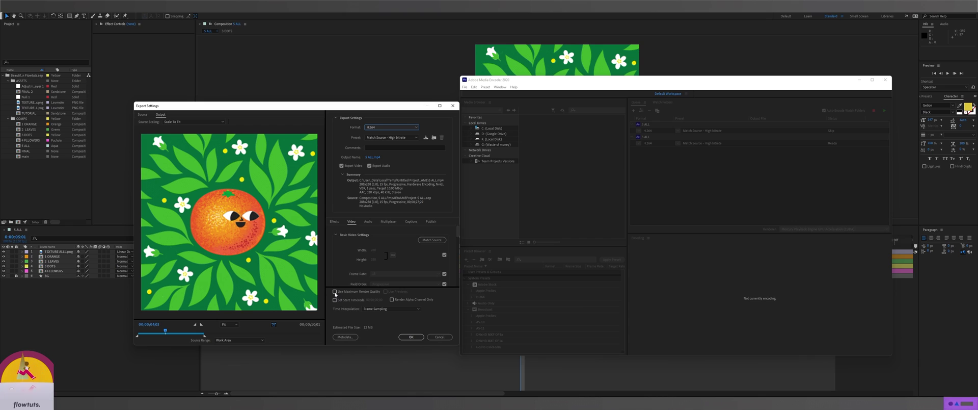
click(351, 293)
scroll(354, 275, down, 2)
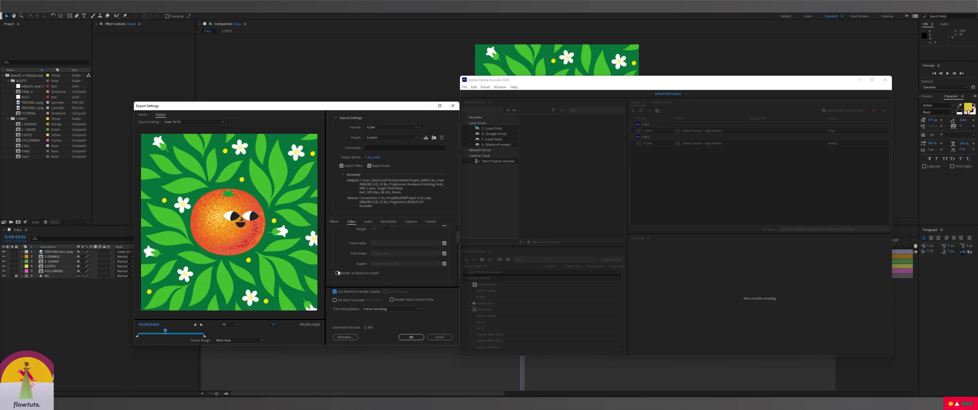
scroll(422, 275, down, 4)
scroll(427, 270, down, 5)
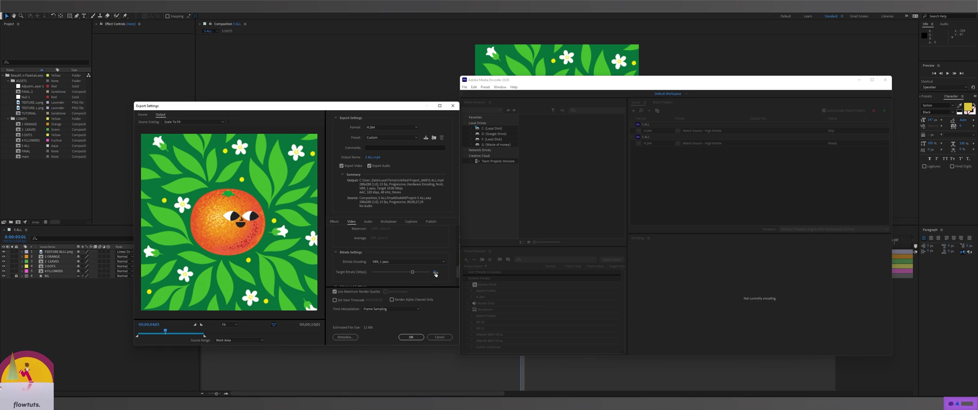
click(436, 272)
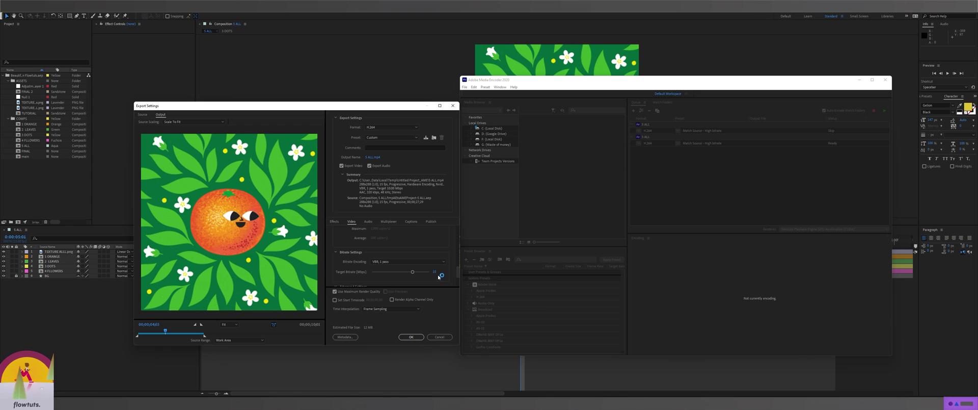
text(15)
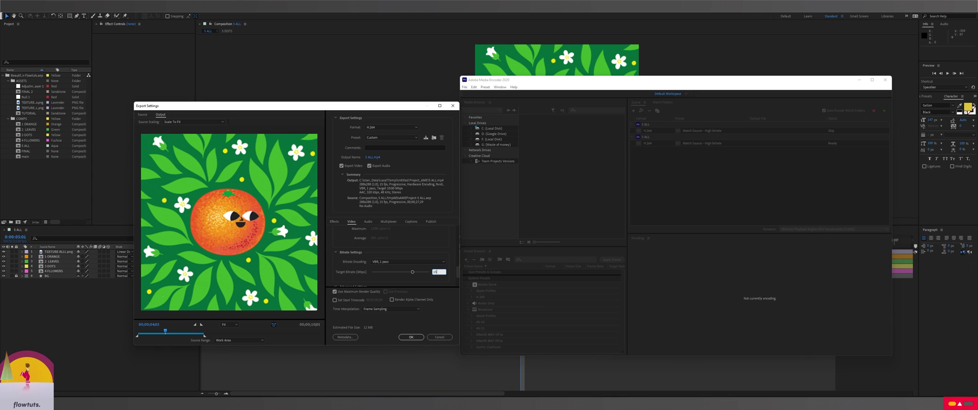
key(Return)
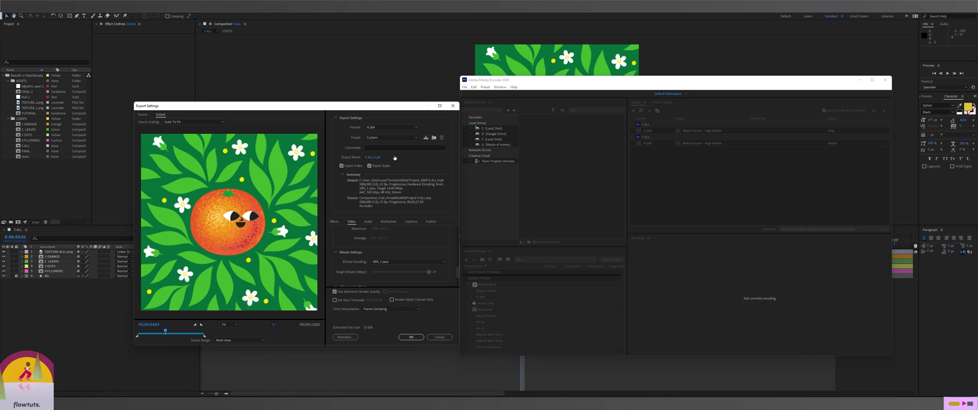
Step: Check the MP4 output name and location, accept the settings, then open the second item's settings
click(373, 157)
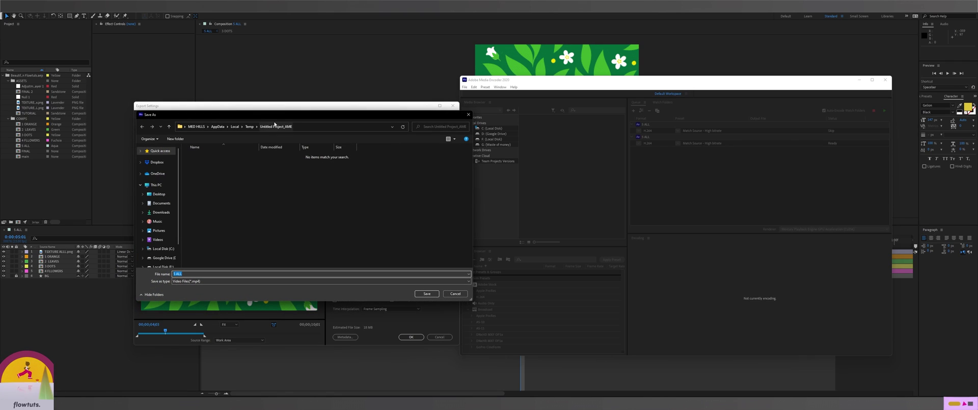
drag(279, 117, 0, 137)
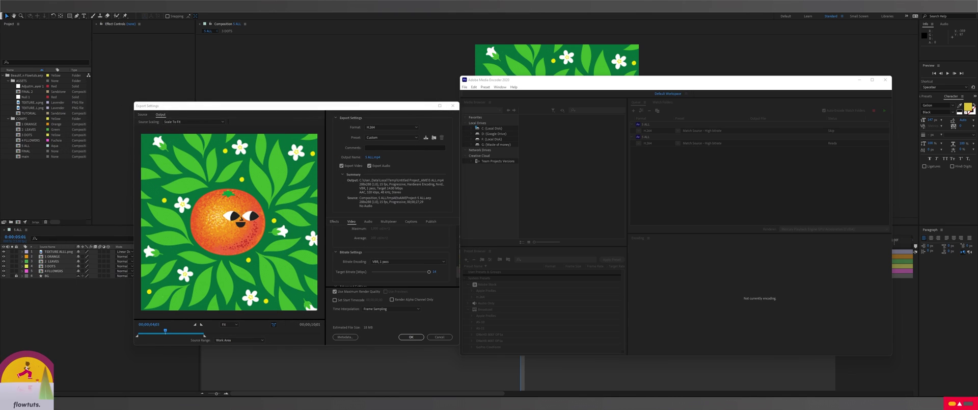
click(411, 336)
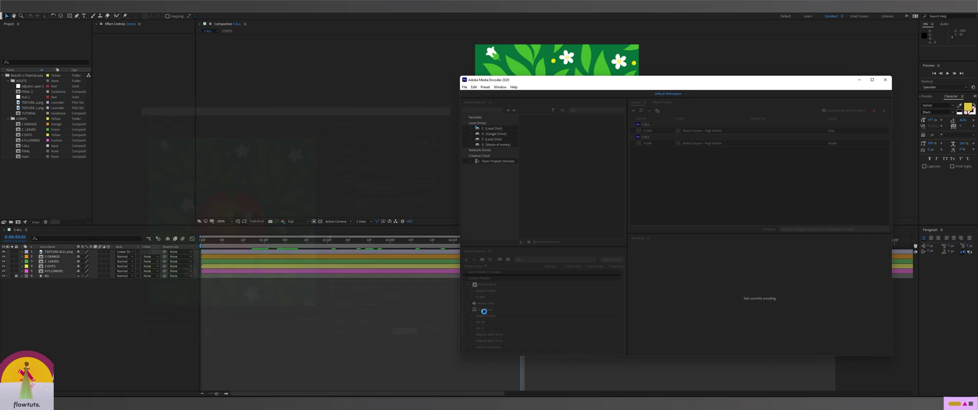
click(648, 143)
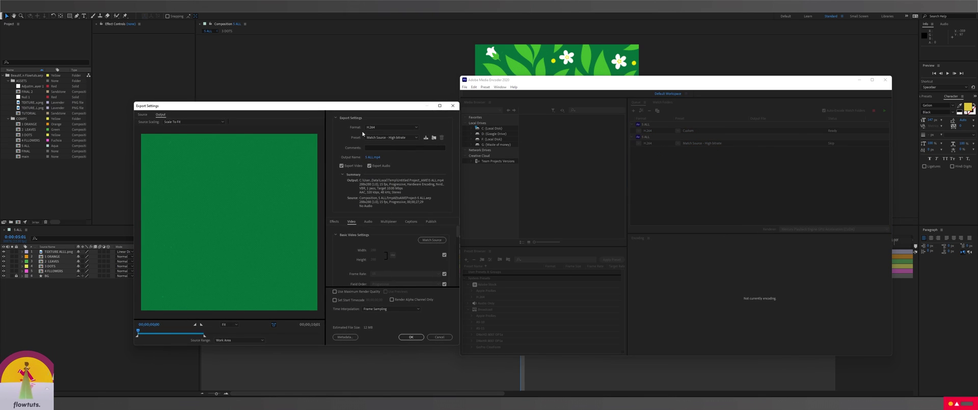
Step: Switch the second 5 ALL export to Animated GIF with Use Maximum Render Quality and accept
click(391, 127)
click(167, 332)
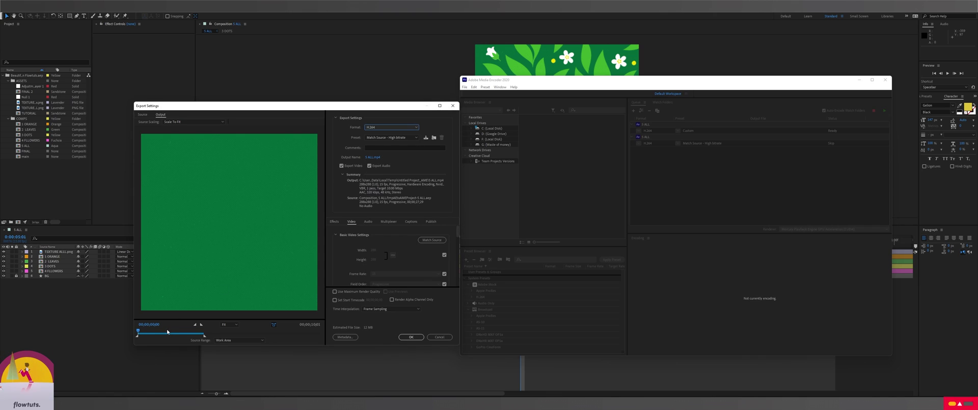
click(167, 331)
click(383, 127)
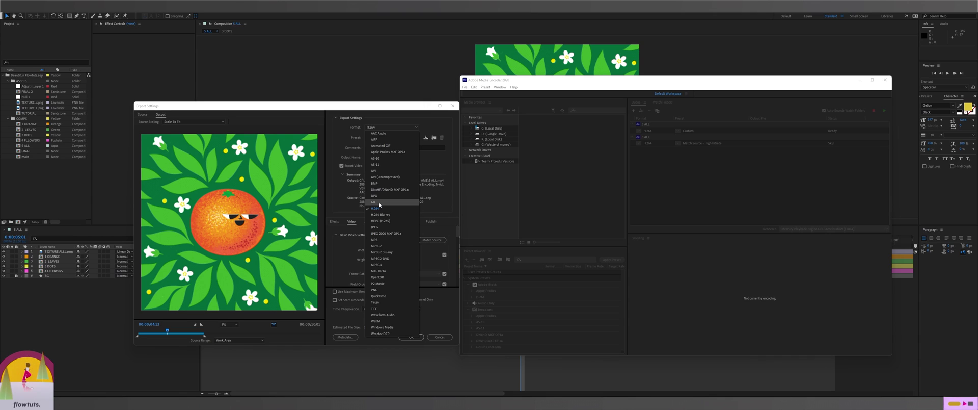
click(382, 147)
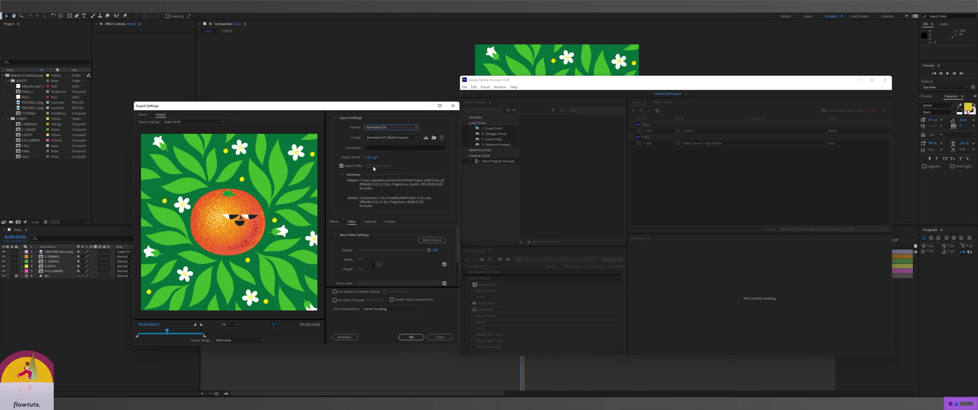
click(348, 292)
scroll(338, 267, down, 2)
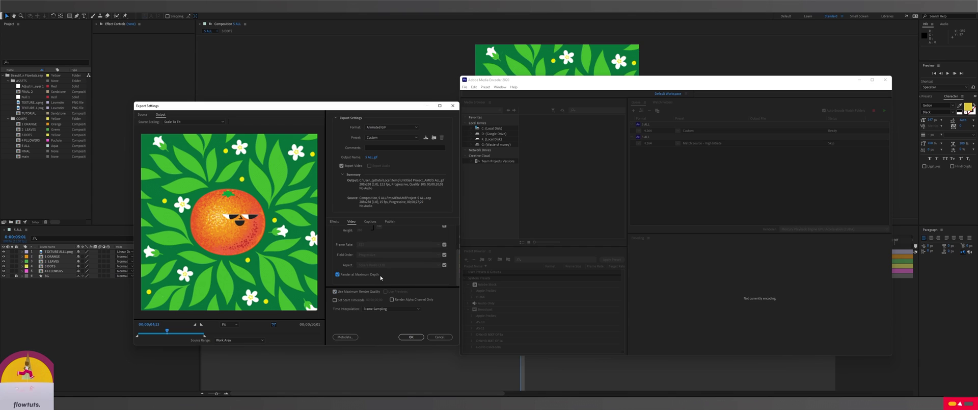
scroll(422, 267, up, 2)
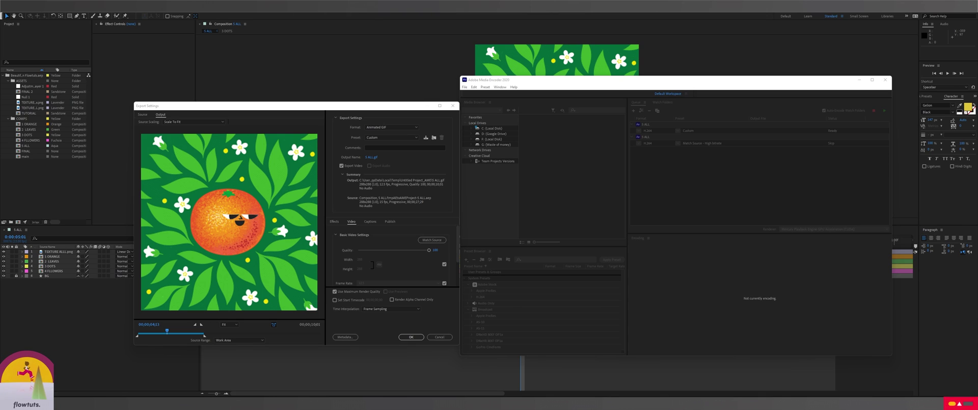
click(412, 336)
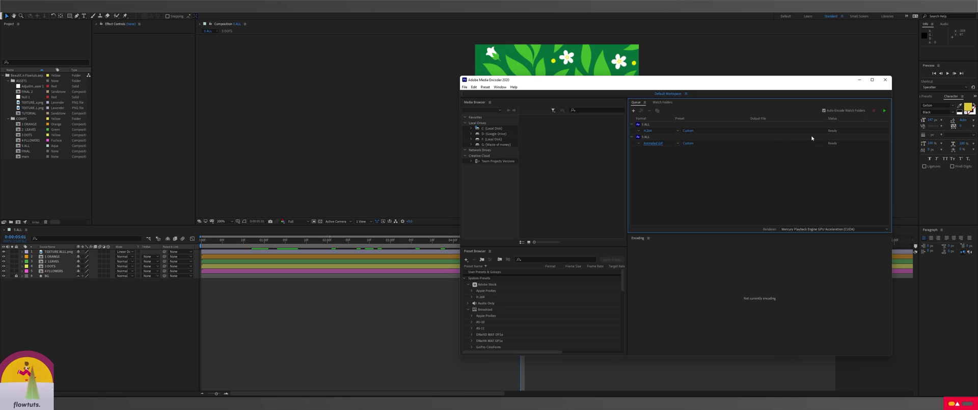
Step: Start the render queue and bring up the REC folder holding the exported files
click(884, 112)
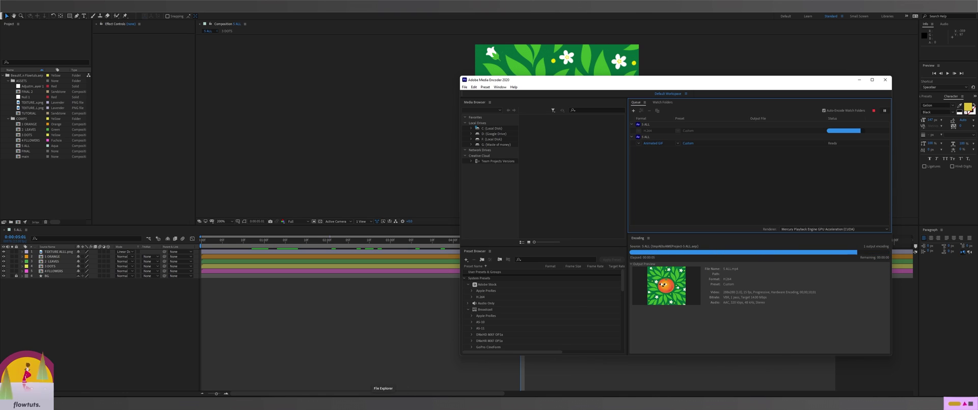
click(759, 130)
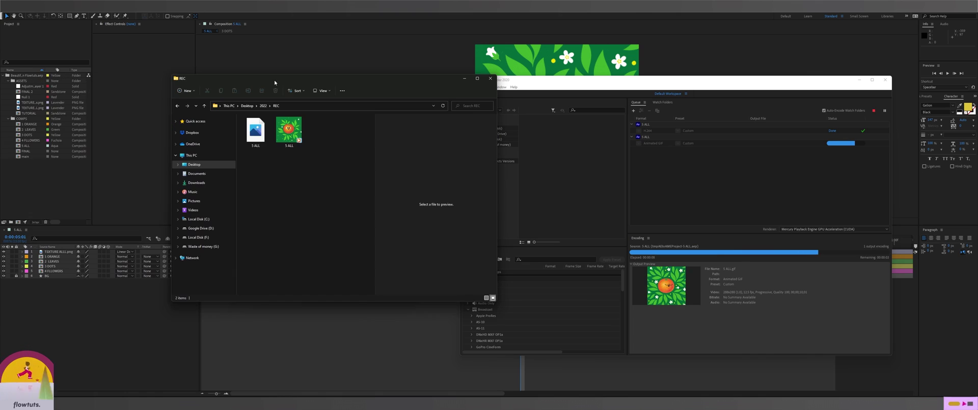
Step: Play the exported 5 ALL GIF, then switch to previewing the MP4
double_click(299, 145)
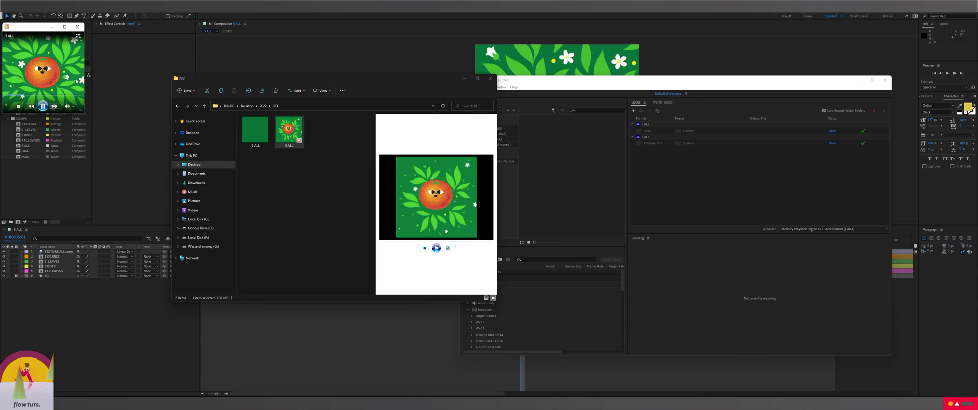
key(Left)
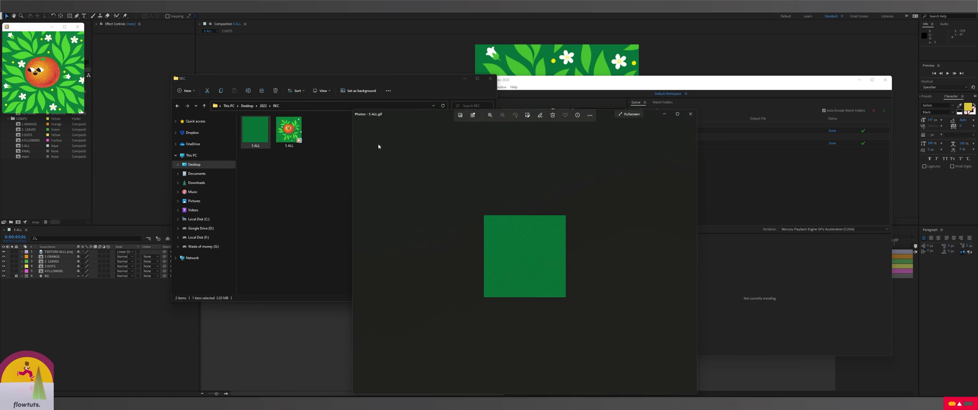